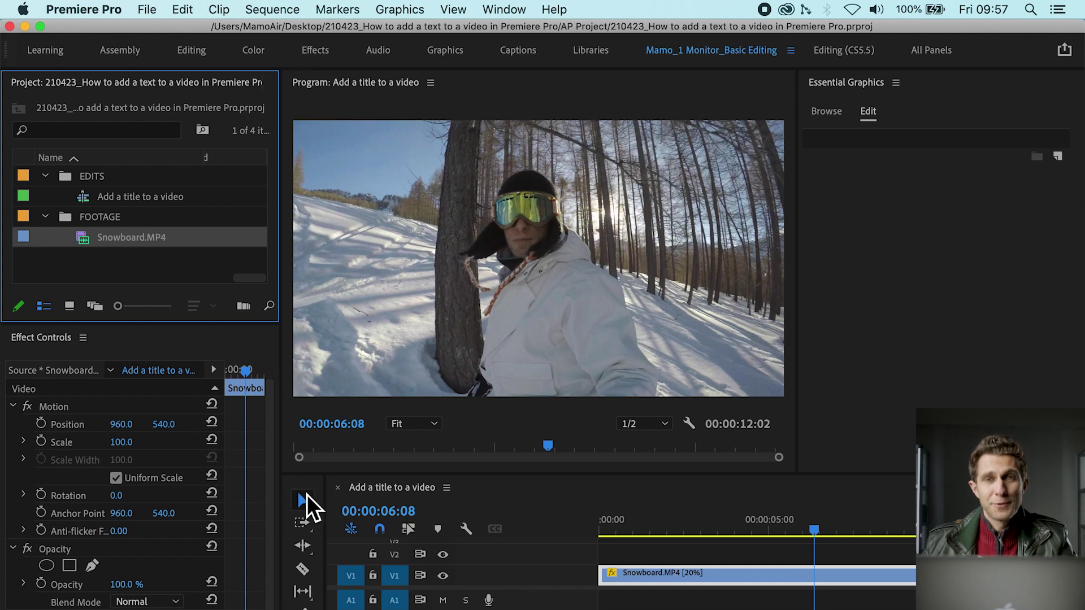
Park the playhead at 00:00:01:20 and drag the timeline's top divider up so more tracks show.
{"action": "left_click", "coordinate": [306, 496]}
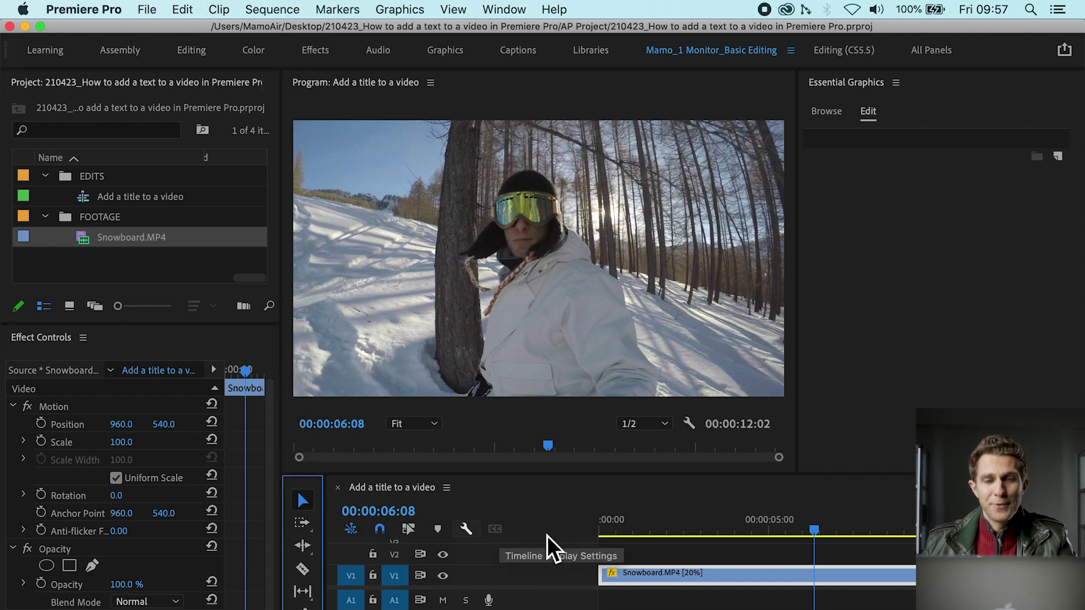
{"action": "left_click", "coordinate": [675, 517]}
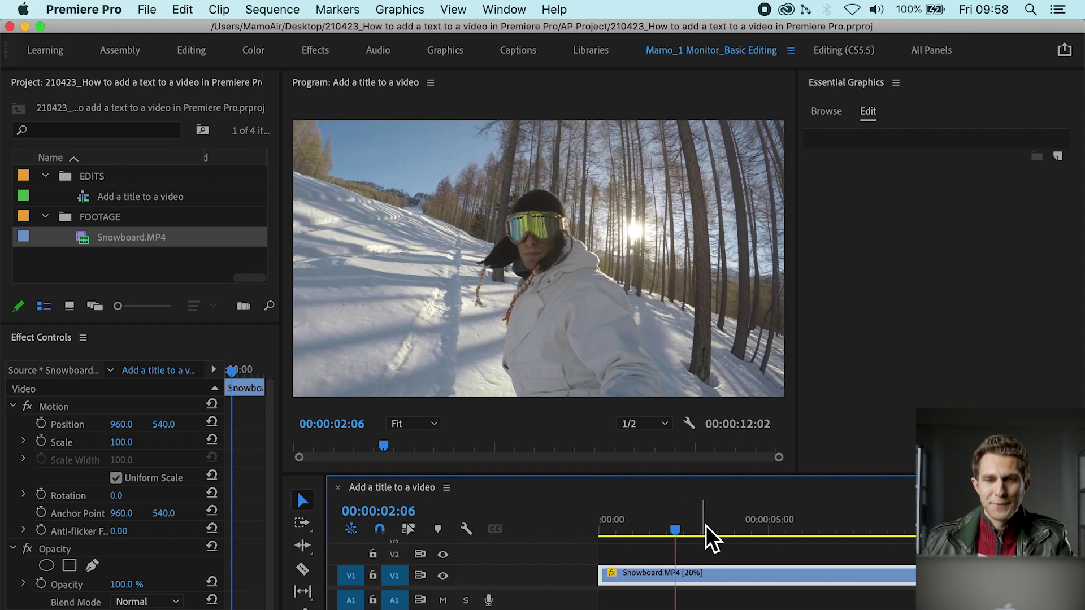
{"action": "left_click_drag", "start_coordinate": [705, 528], "coordinate": [626, 528]}
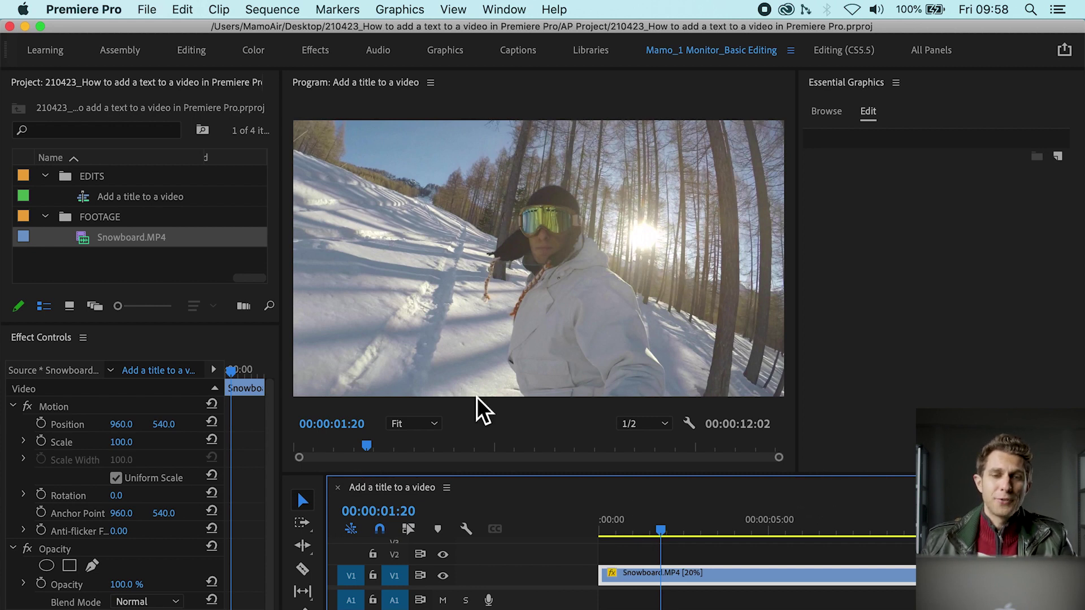
{"action": "left_click_drag", "start_coordinate": [410, 476], "coordinate": [419, 412]}
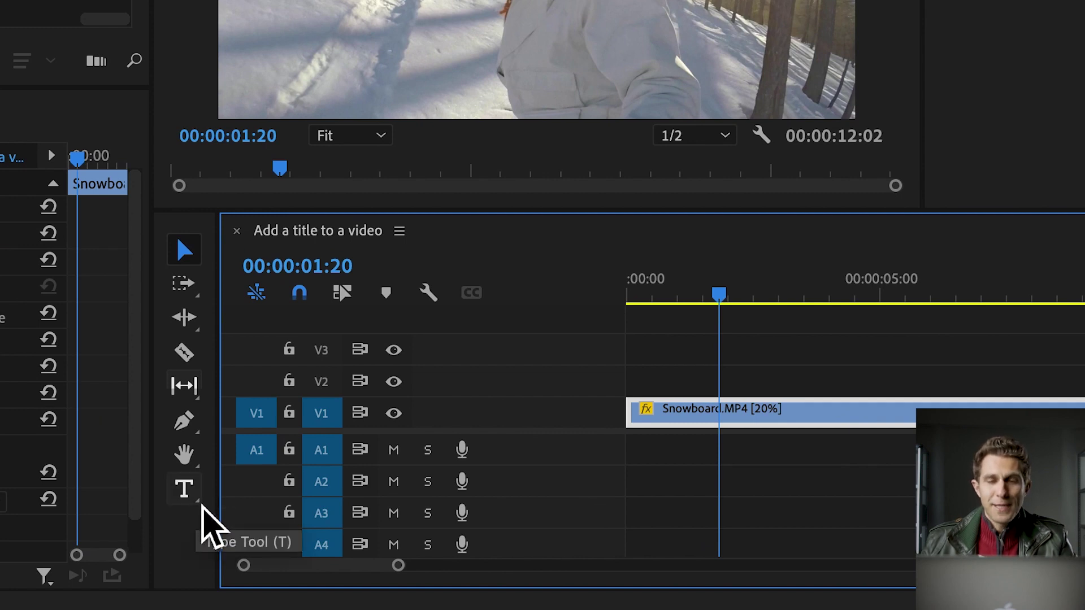
With the Type tool, add a 'New Text Layer' text layer on V2 at 00:00:01:20 via Essential Graphics.
{"action": "left_click", "coordinate": [203, 508]}
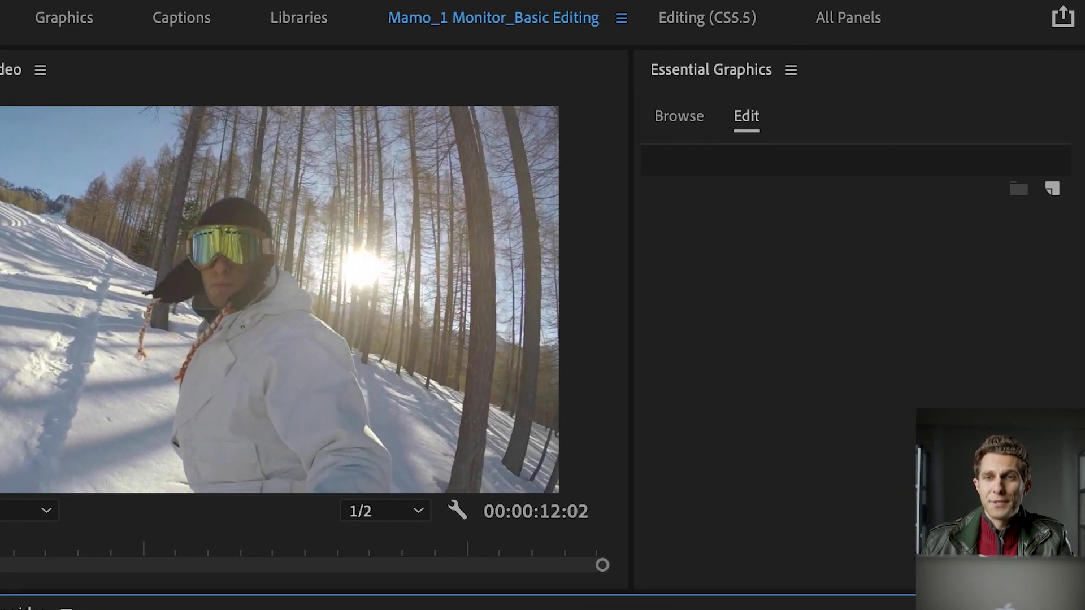
{"action": "left_click", "coordinate": [738, 72]}
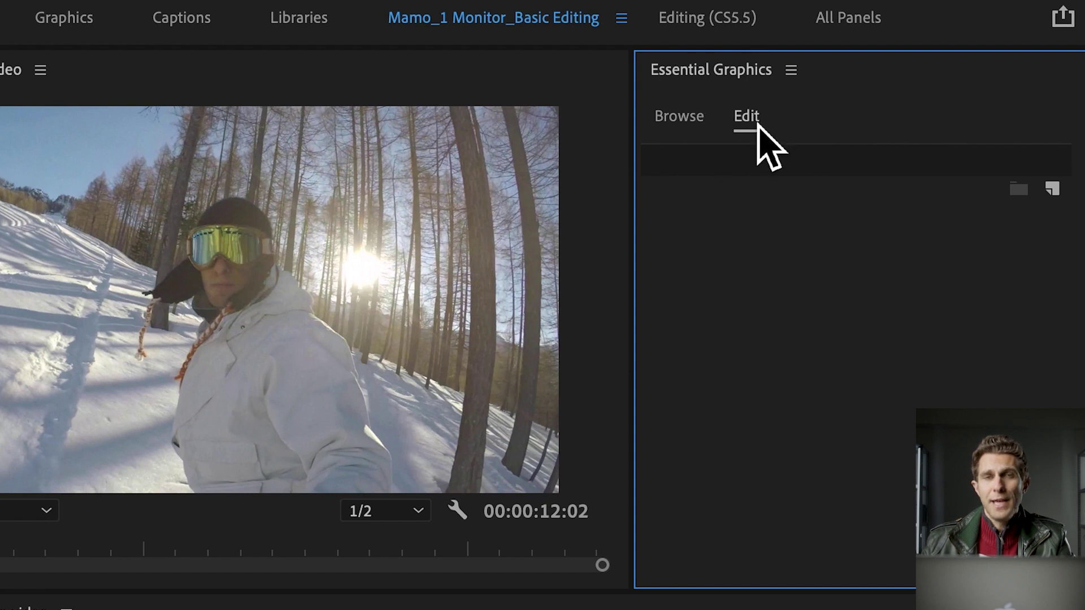
{"action": "left_click", "coordinate": [1057, 197]}
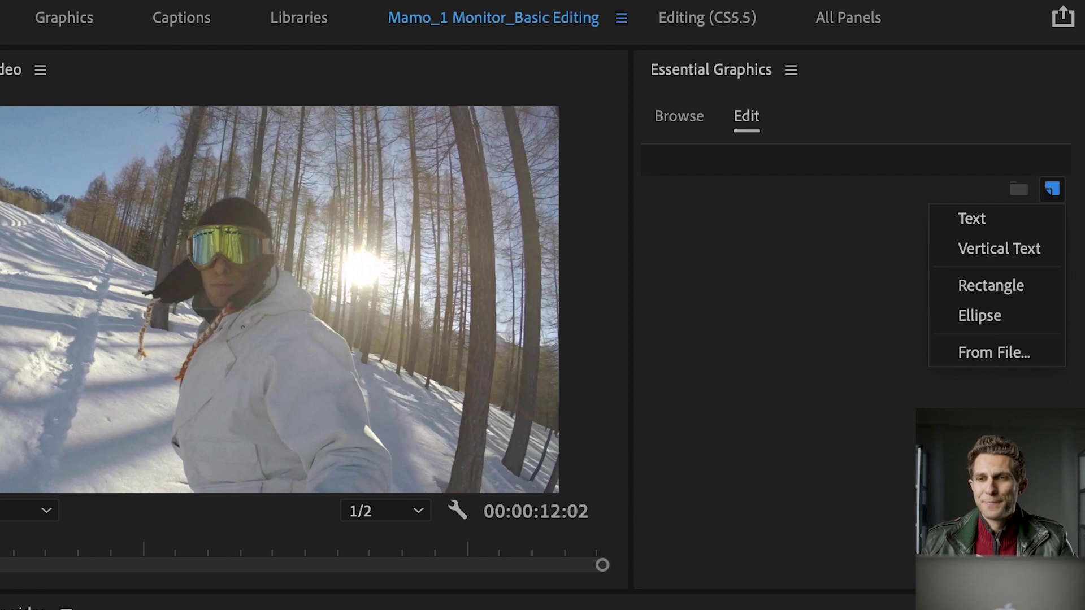
{"action": "left_click", "coordinate": [994, 222]}
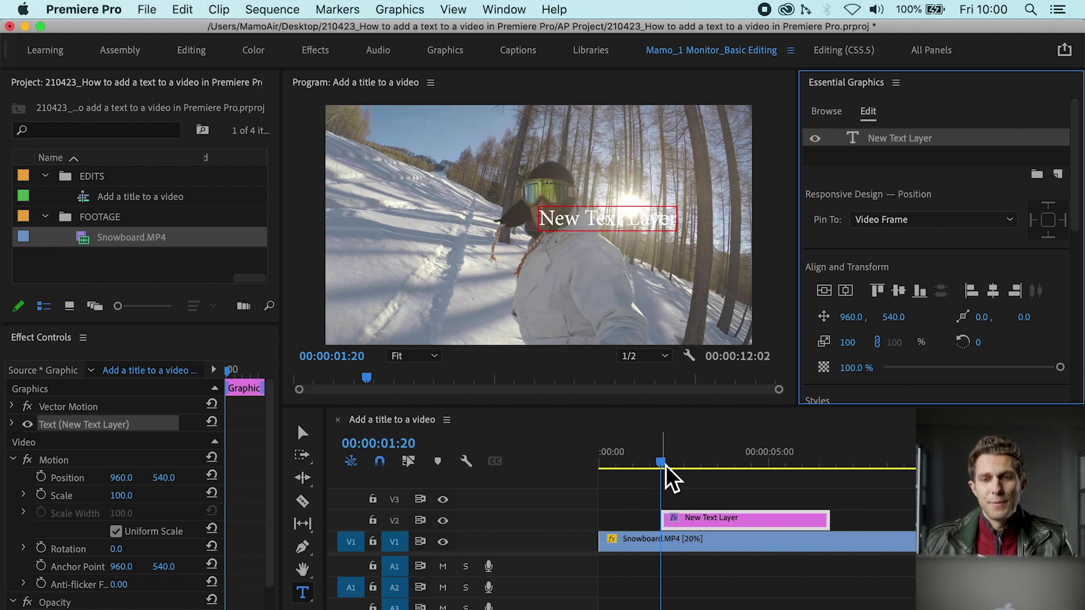
Move the playhead to the sequence start, delete the New Text Layer clip from V2, and reselect the Type tool.
{"action": "left_click", "coordinate": [616, 465]}
{"action": "key", "text": "Home"}
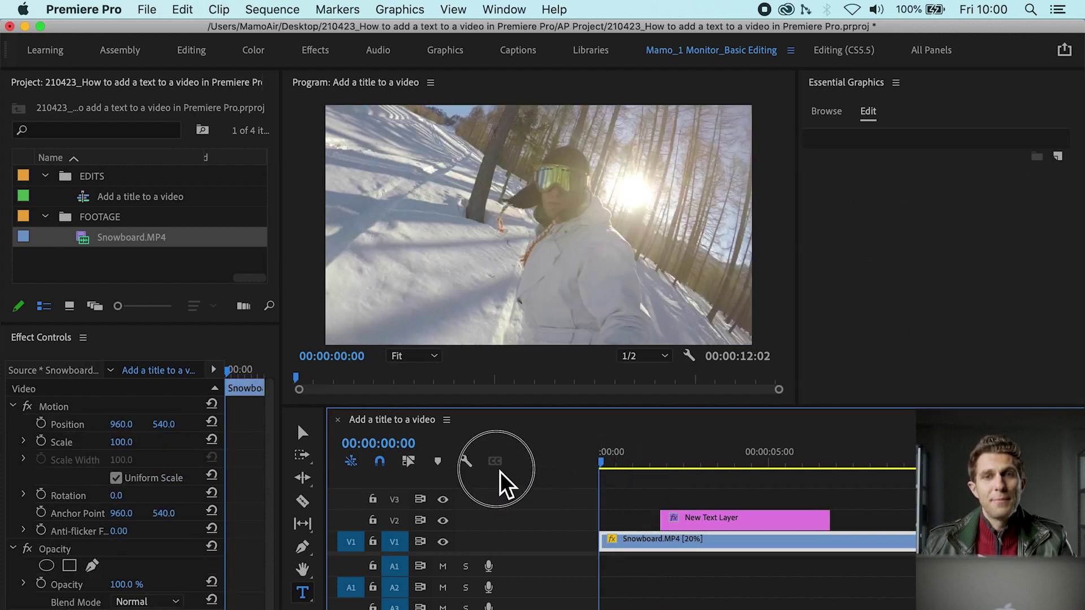
{"action": "left_click", "coordinate": [726, 528]}
{"action": "key", "text": "Delete"}
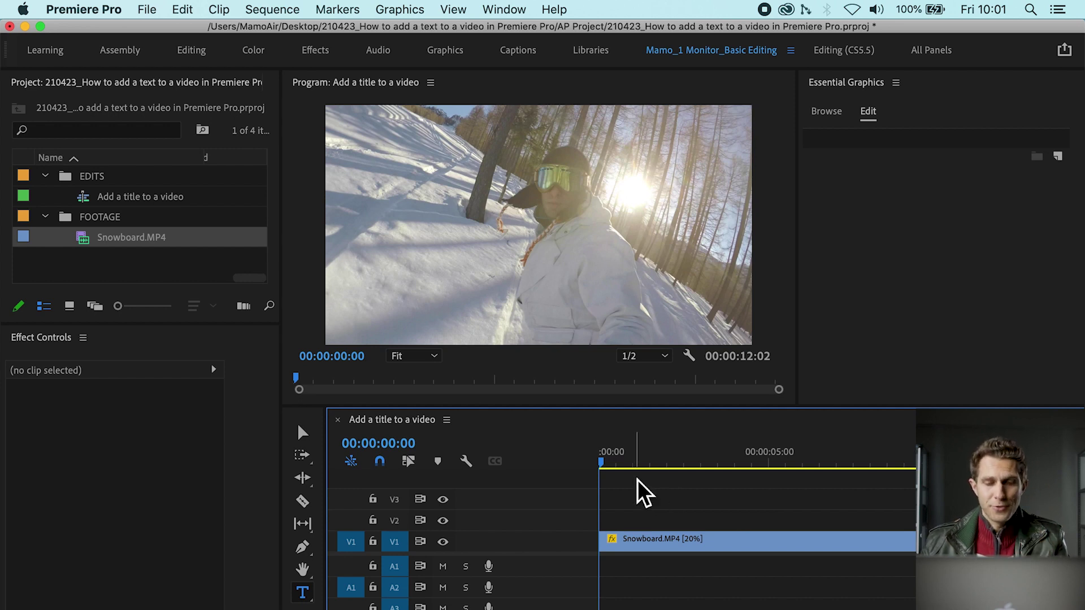
{"action": "key", "text": "v"}
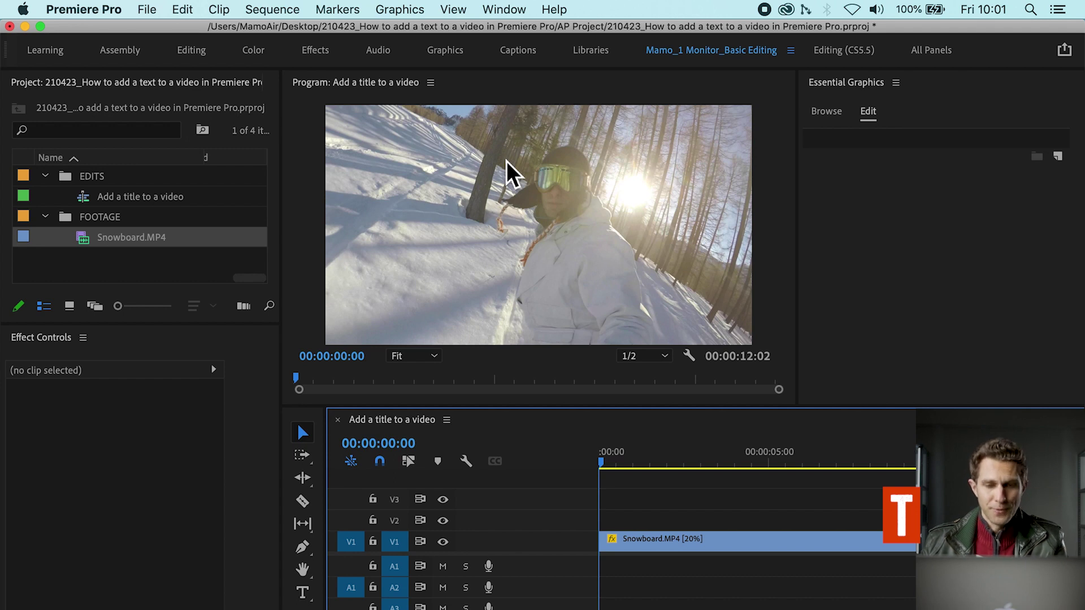
{"action": "key", "text": "t"}
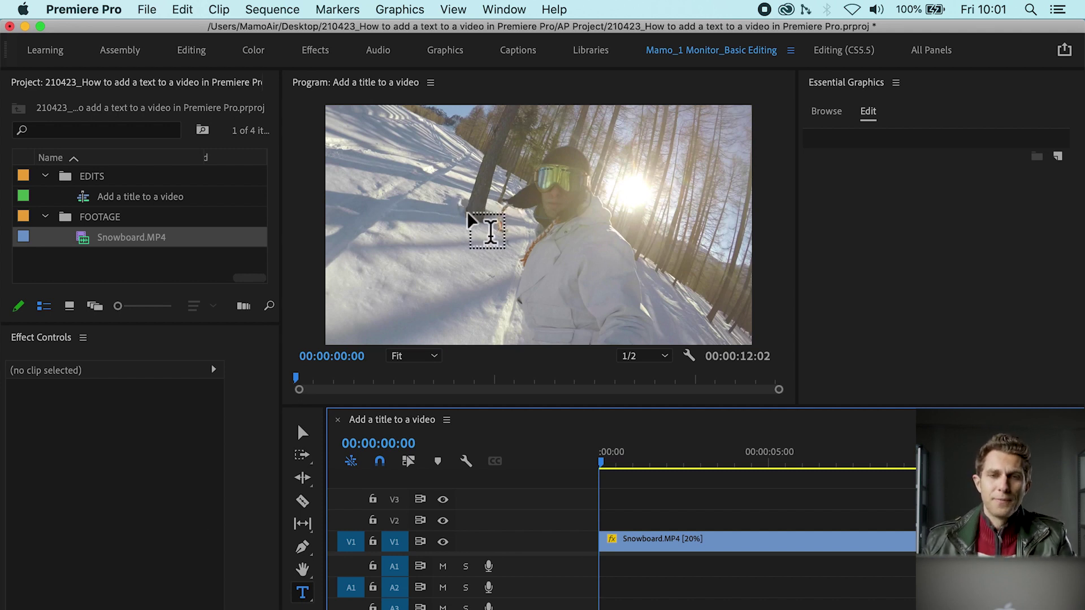
Type 'efjeief' on the Program monitor frame, then add a second Text layer to that graphic.
{"action": "left_click", "coordinate": [469, 214]}
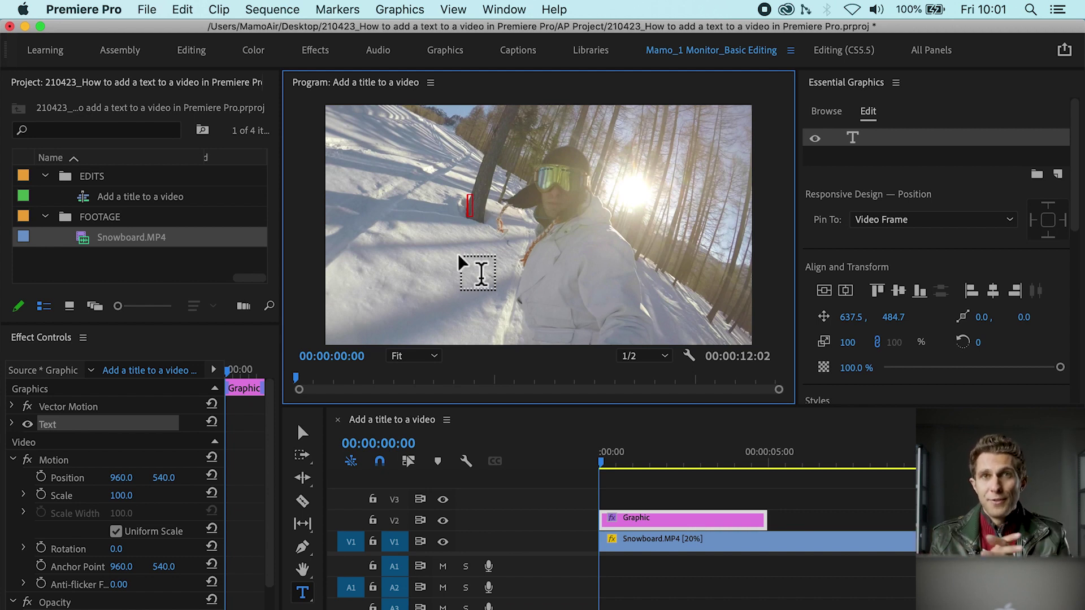
{"action": "type", "text": "efjeief"}
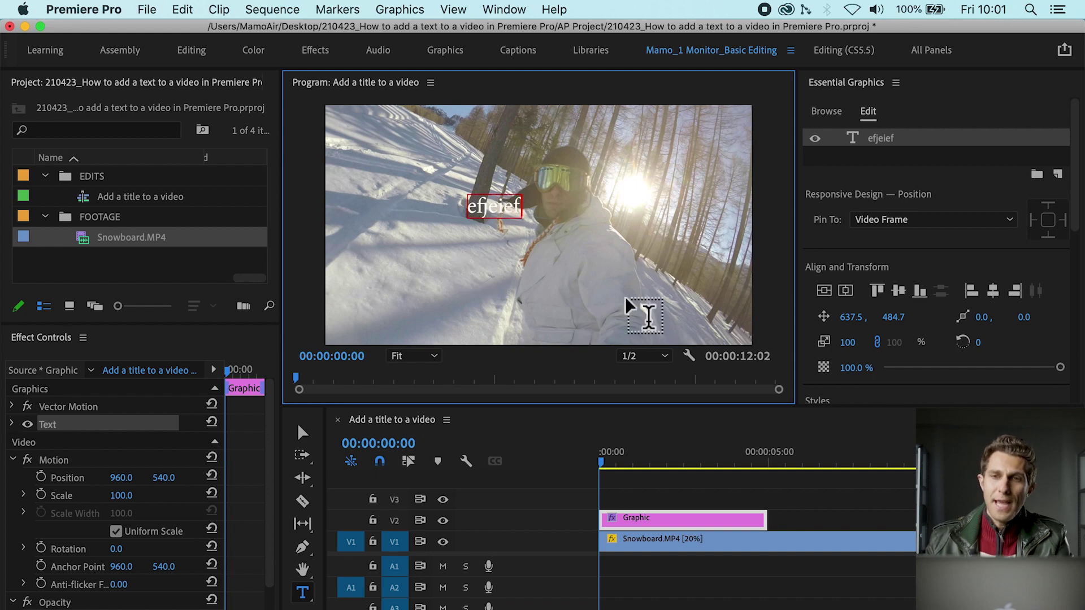
{"action": "left_click", "coordinate": [957, 154]}
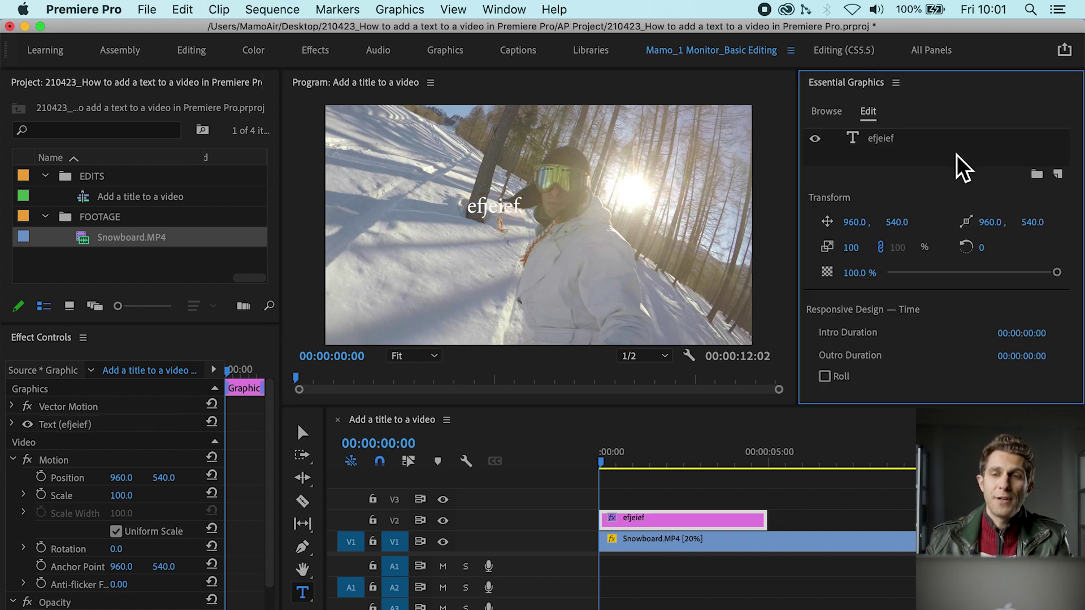
{"action": "left_click", "coordinate": [1060, 179]}
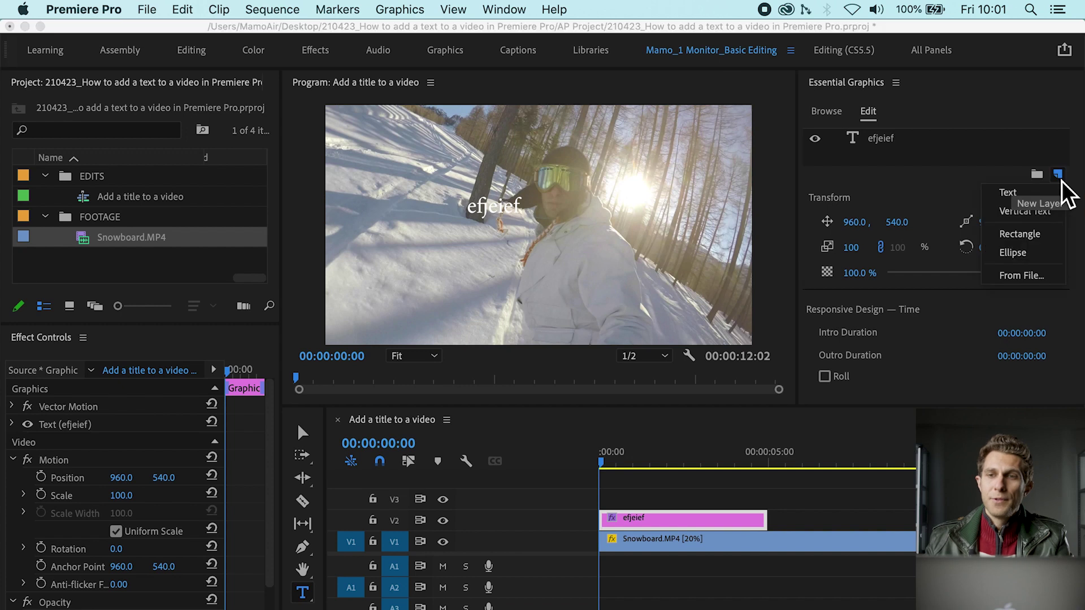
{"action": "left_click", "coordinate": [1017, 196]}
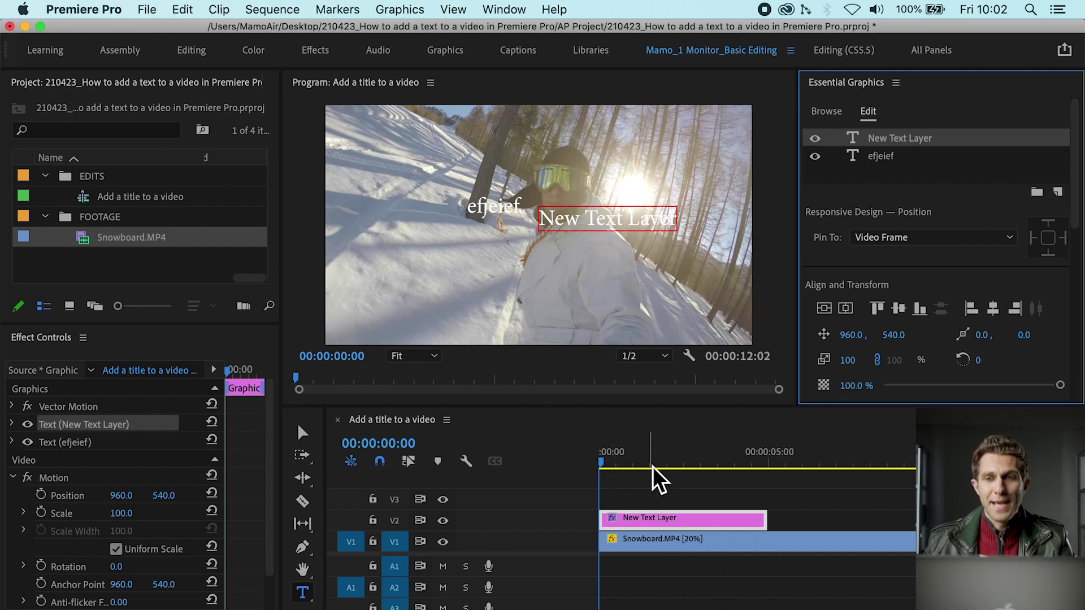
Delete the 'efjeief' text layer from the graphic in Essential Graphics.
{"action": "left_click", "coordinate": [900, 157]}
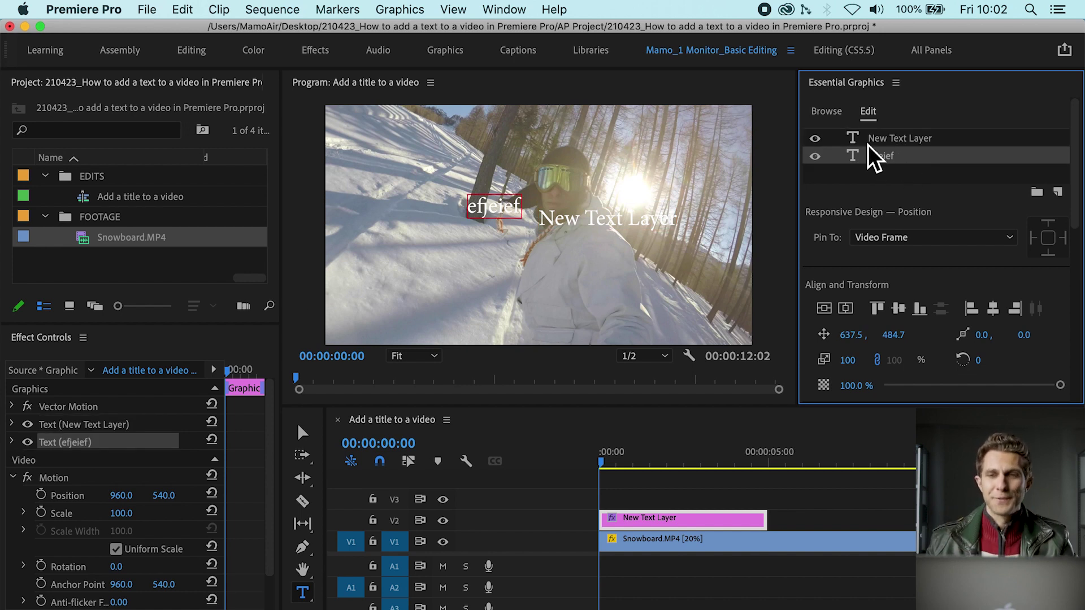
{"action": "left_click", "coordinate": [868, 145]}
{"action": "left_click", "coordinate": [880, 161]}
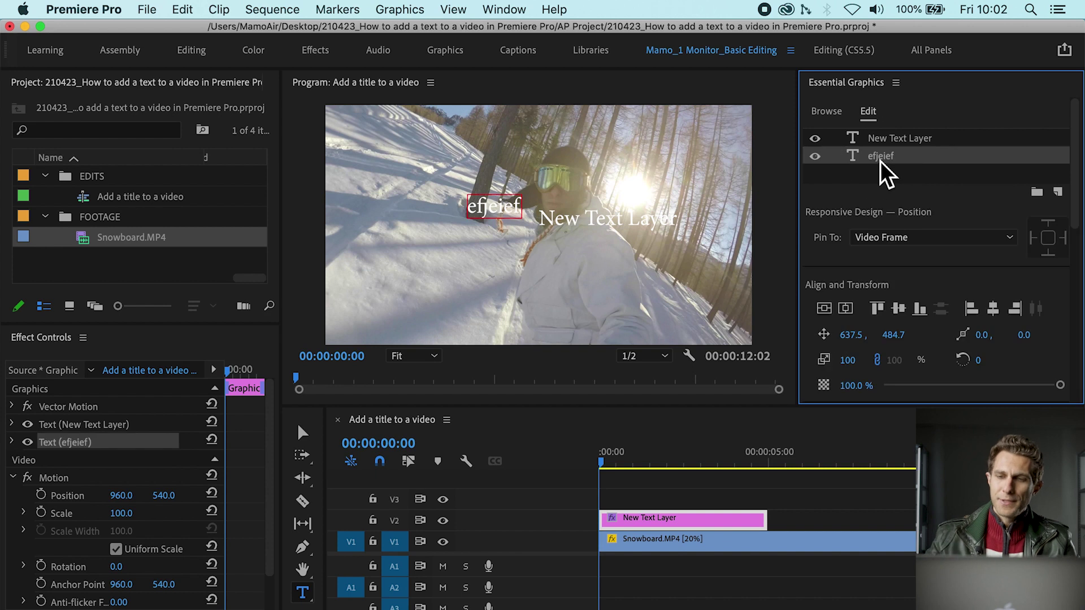
{"action": "key", "text": "Delete"}
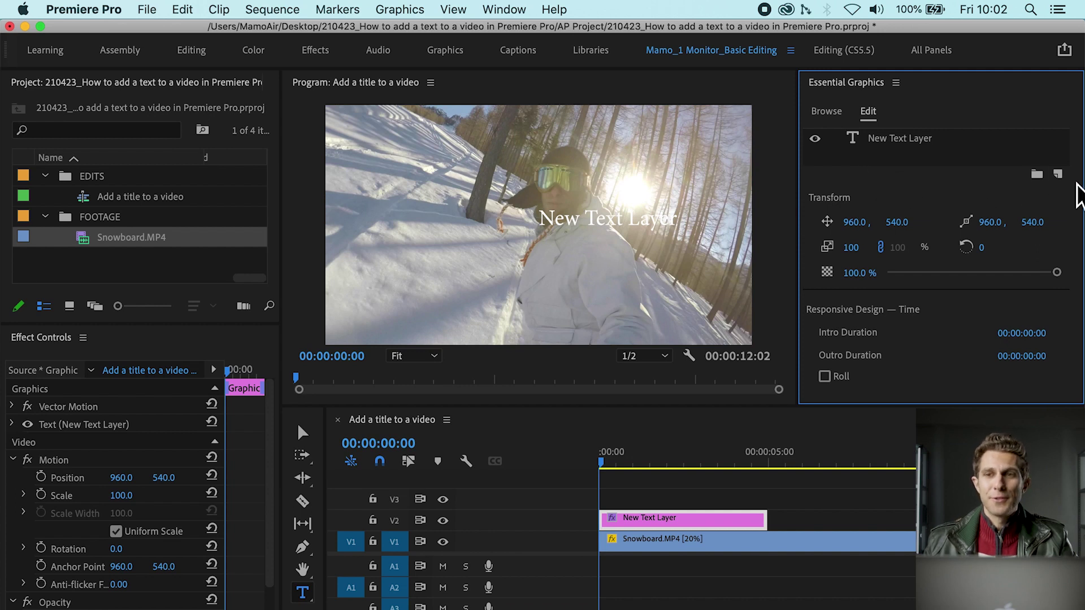
Add a trial Vertical Text layer, delete it, and select the remaining New Text Layer.
{"action": "left_click", "coordinate": [1058, 175]}
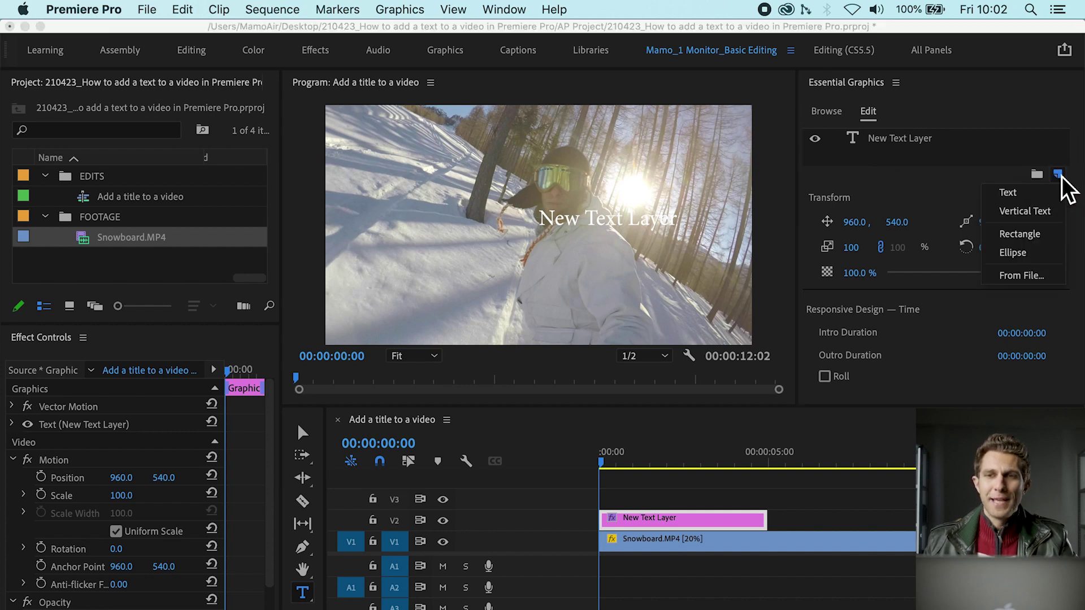
{"action": "left_click", "coordinate": [1033, 210]}
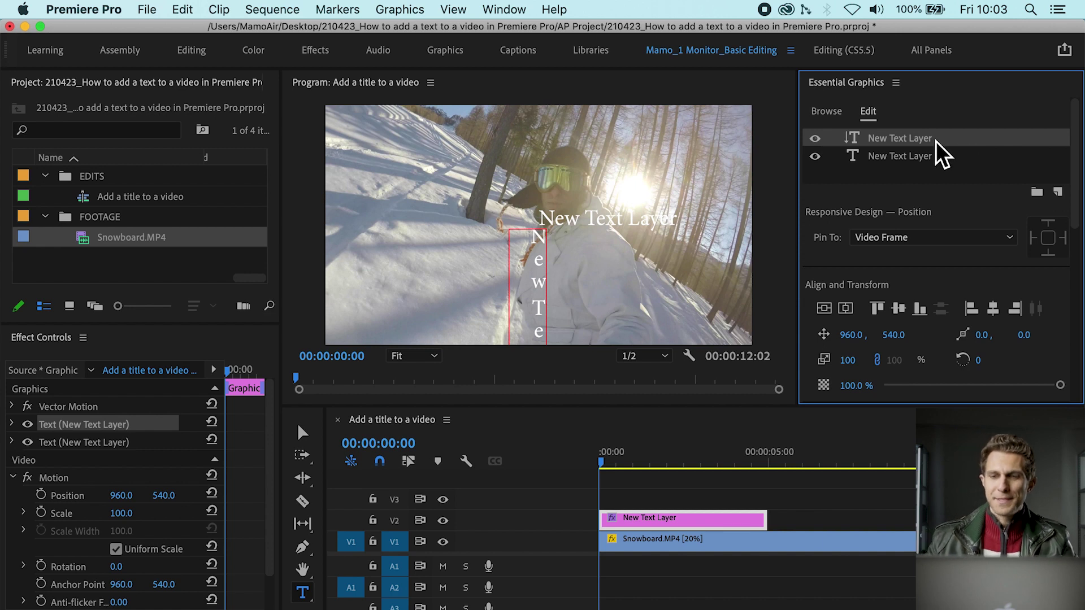
{"action": "key", "text": "Delete"}
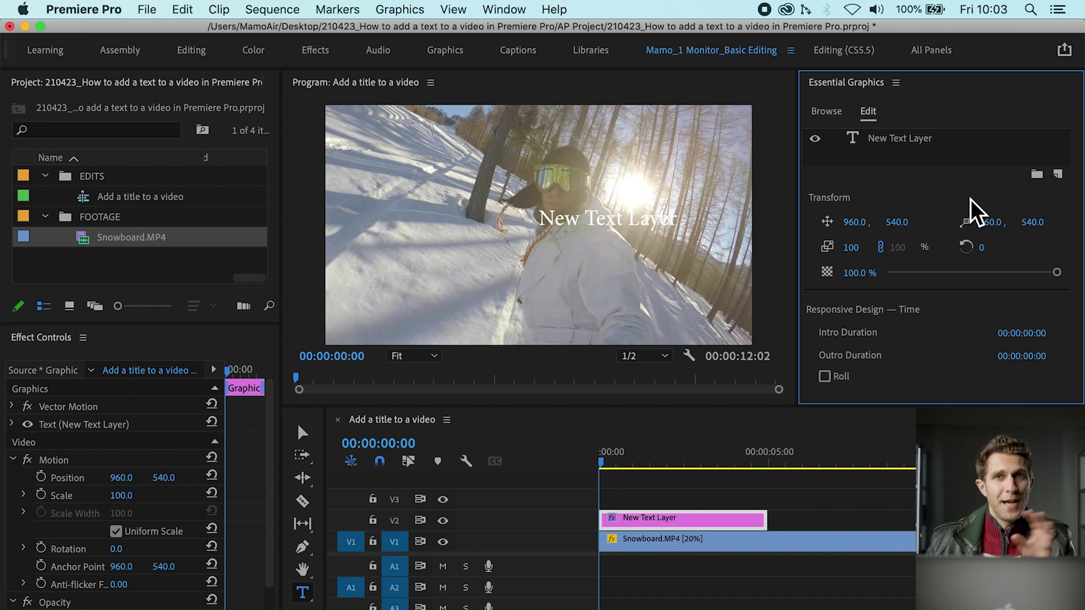
{"action": "left_click", "coordinate": [905, 141]}
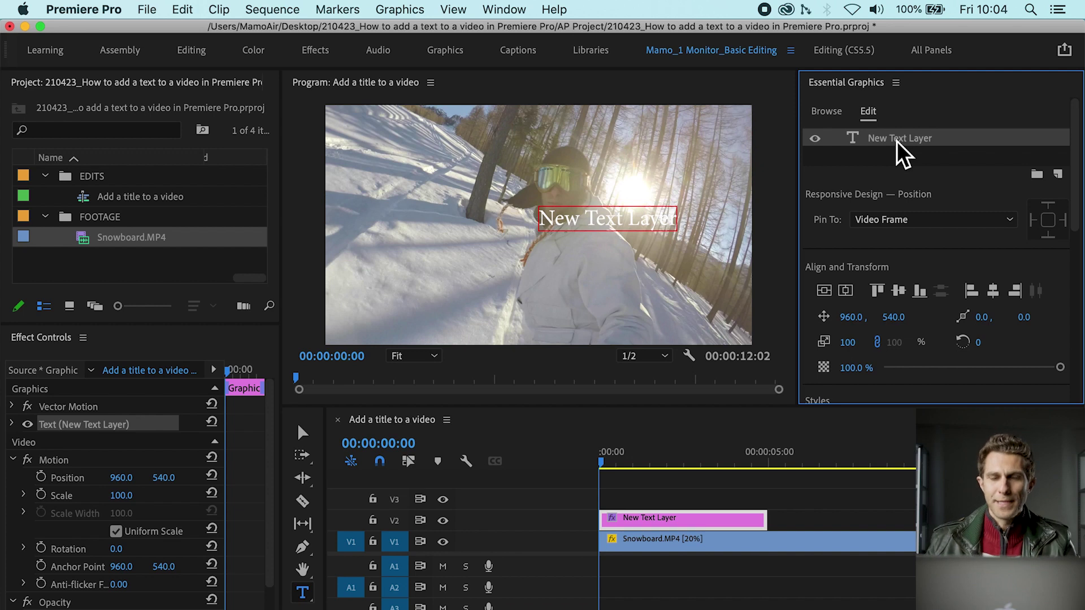
Replace the placeholder text with 'TUTORIAL' and re-dock Essential Graphics as a full-height right column.
{"action": "key", "text": "super+a"}
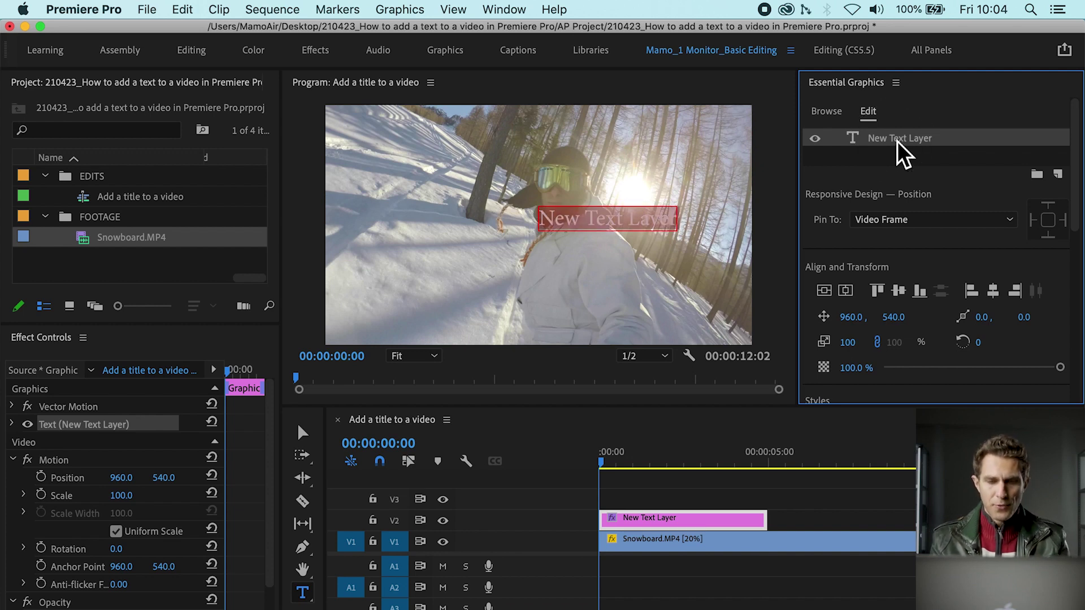
{"action": "type", "text": "TUTO"}
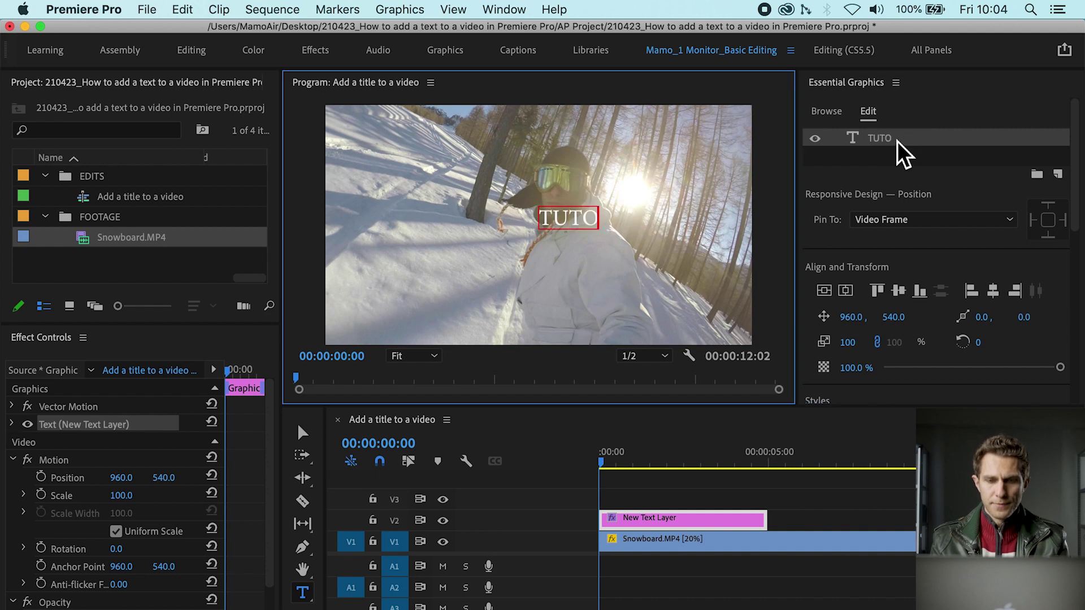
{"action": "type", "text": "RIAL"}
{"action": "left_click", "coordinate": [904, 154]}
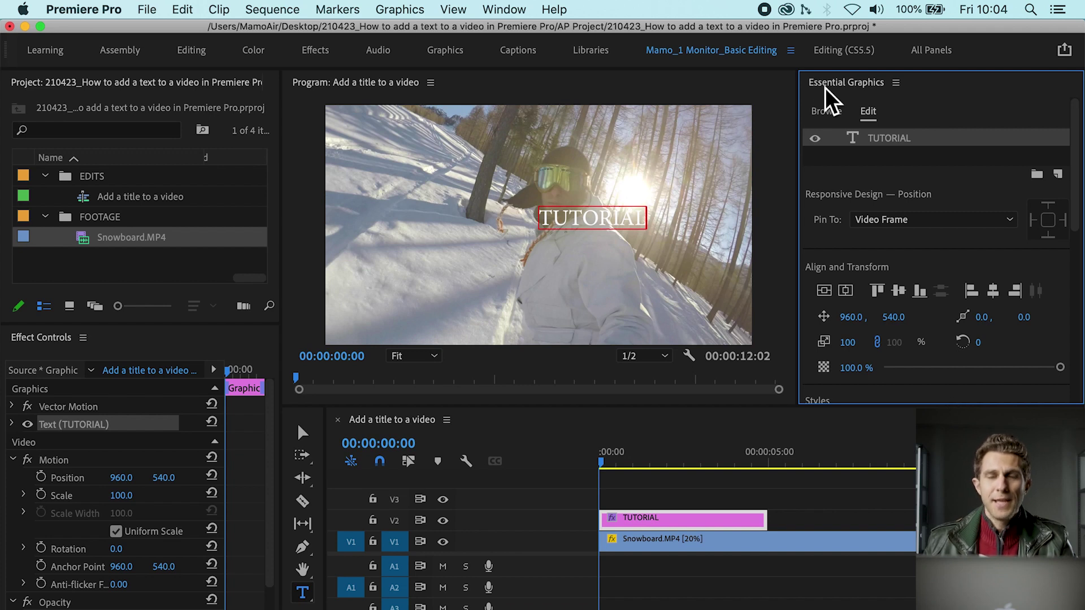
{"action": "left_click_drag", "start_coordinate": [824, 86], "coordinate": [1075, 170]}
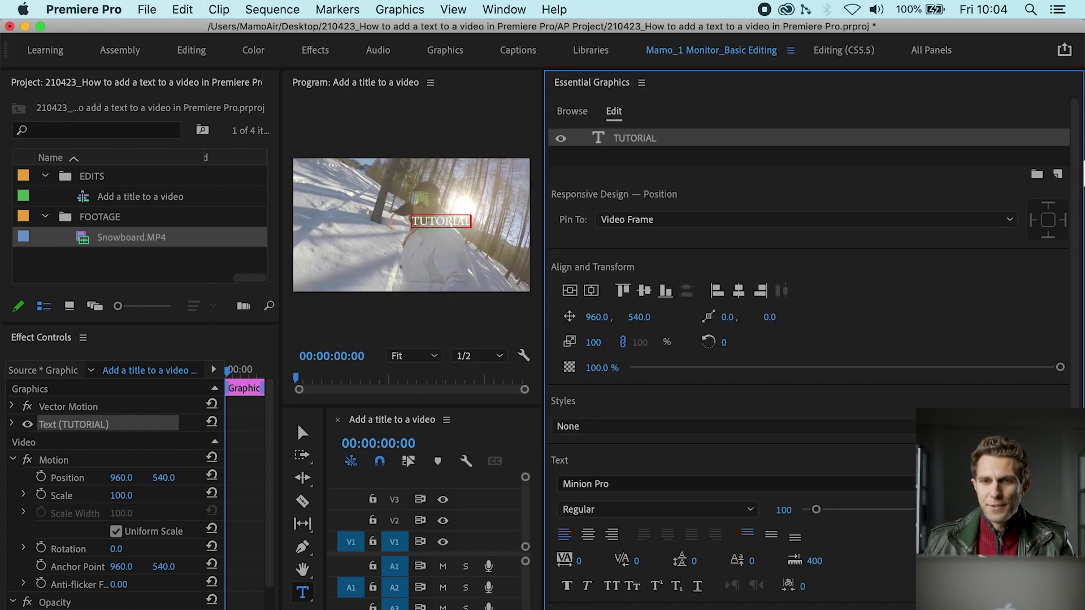
Widen the Program monitor by narrowing the Essential Graphics panel, then save the project.
{"action": "left_click_drag", "start_coordinate": [547, 220], "coordinate": [760, 219]}
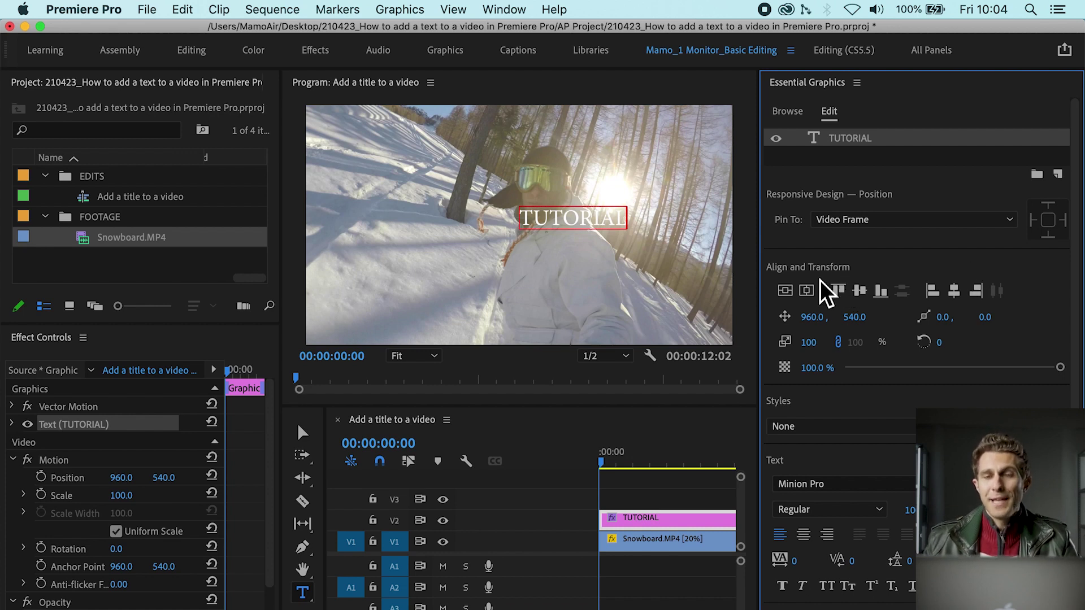
{"action": "key", "text": "super+s"}
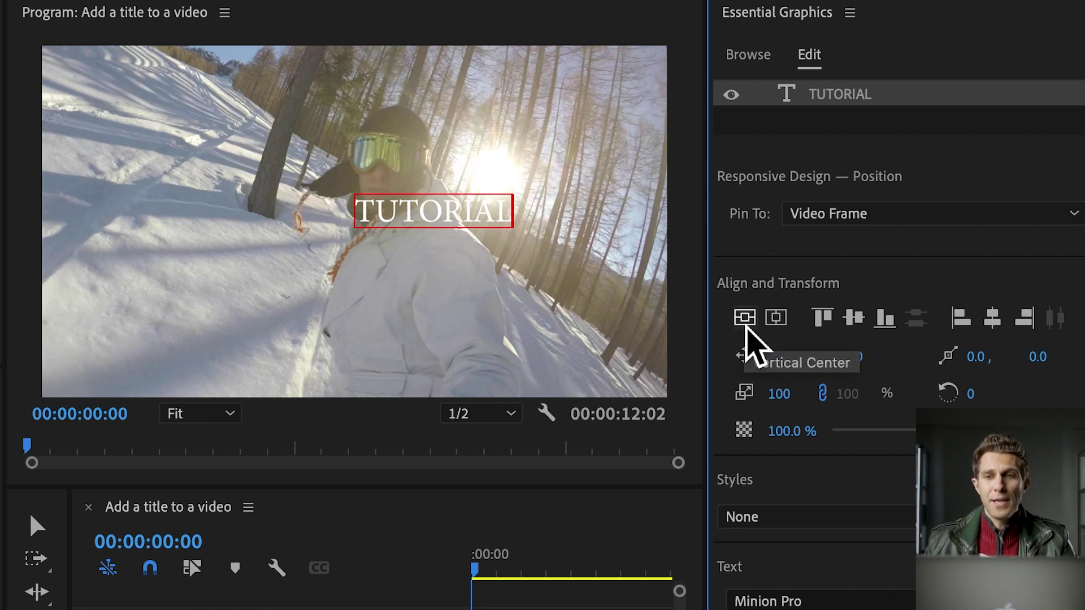
Try vertical centre, horizontal centre, left, right and bottom alignment on TUTORIAL, then re-centre it.
{"action": "left_click", "coordinate": [744, 317]}
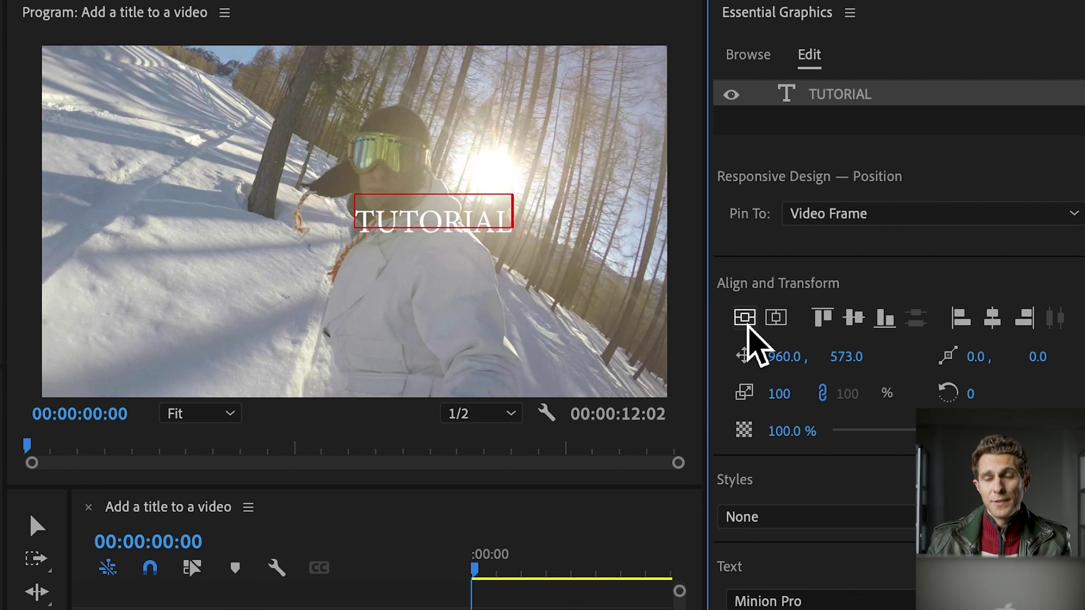
{"action": "left_click", "coordinate": [783, 331]}
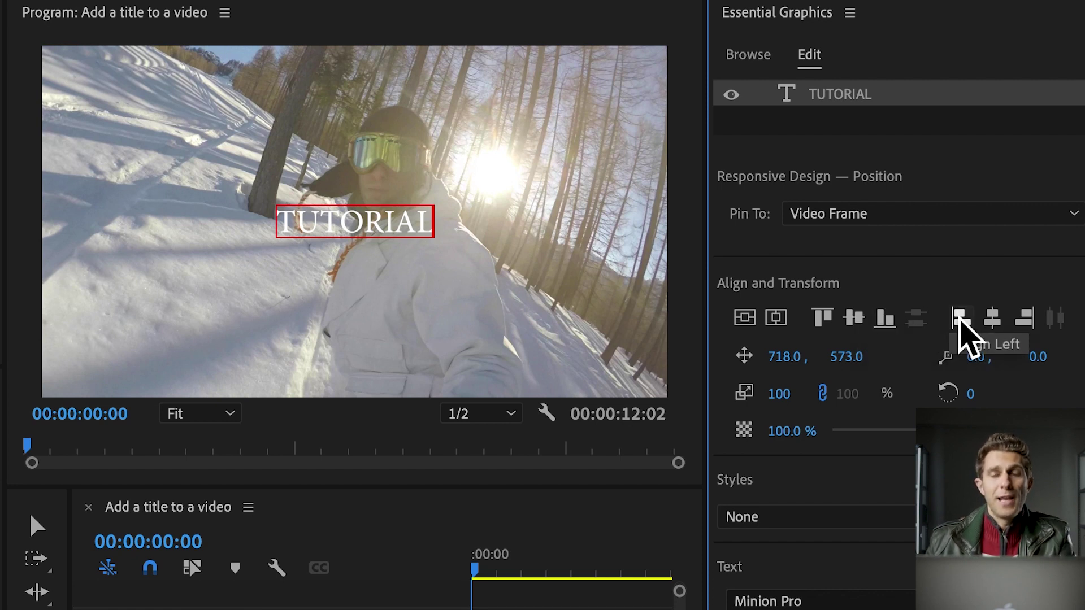
{"action": "left_click", "coordinate": [961, 317]}
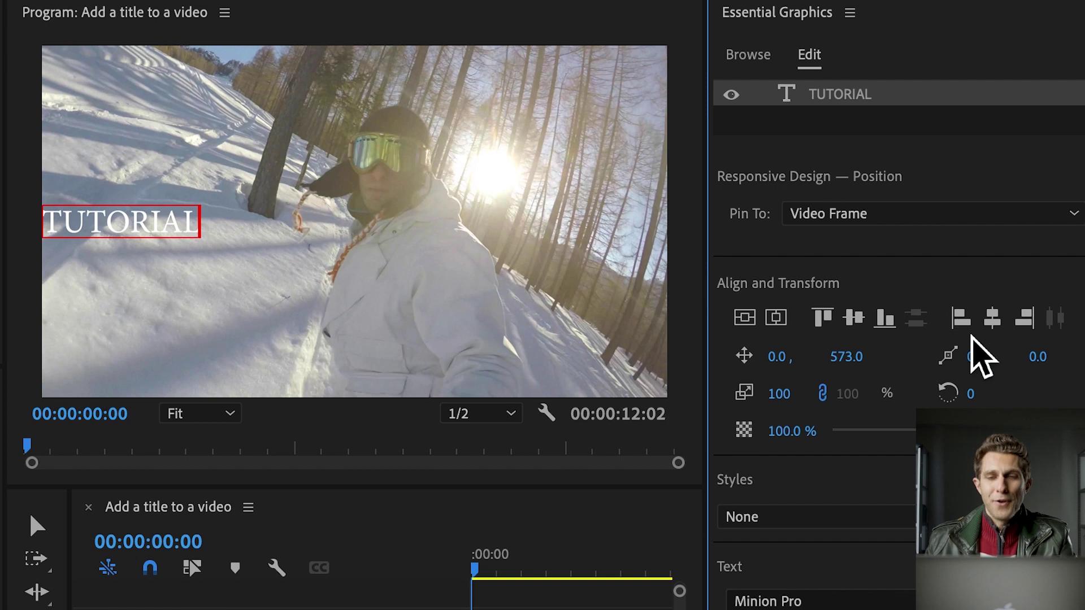
{"action": "left_click", "coordinate": [1030, 326]}
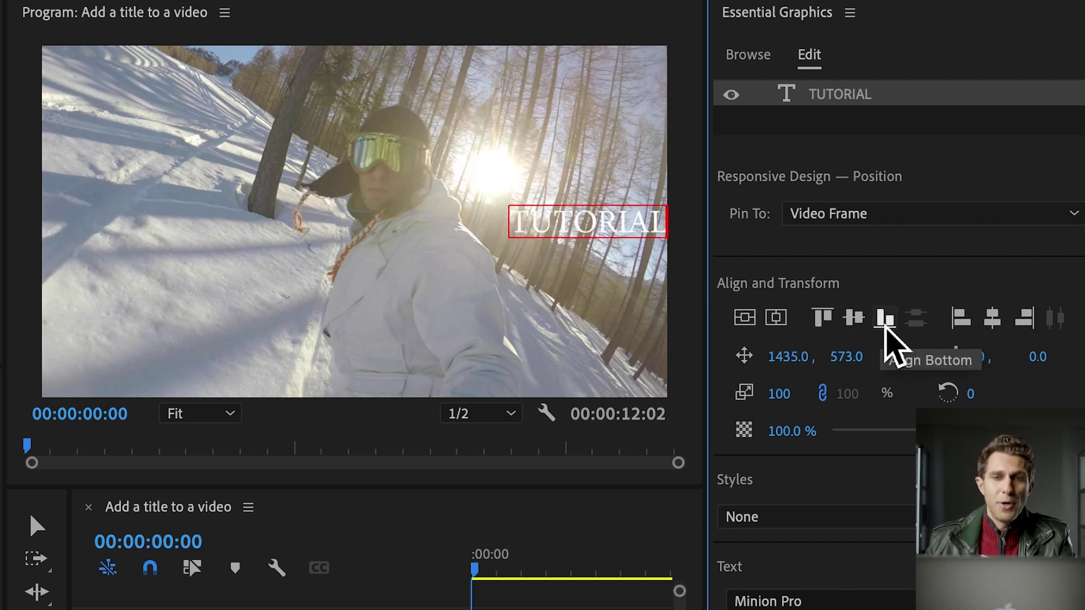
{"action": "left_click", "coordinate": [888, 332]}
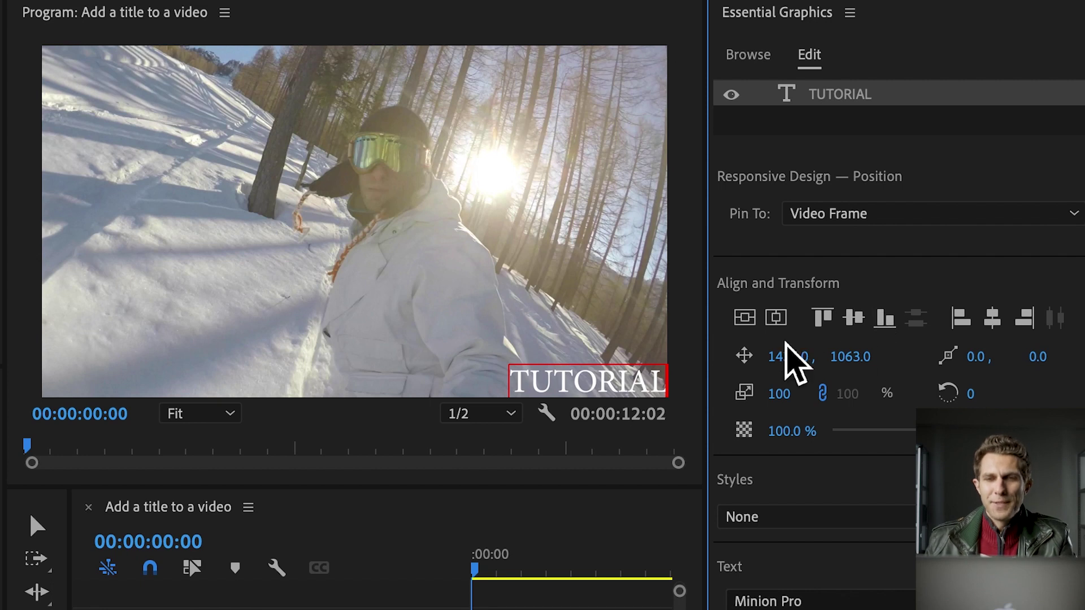
{"action": "left_click", "coordinate": [746, 320]}
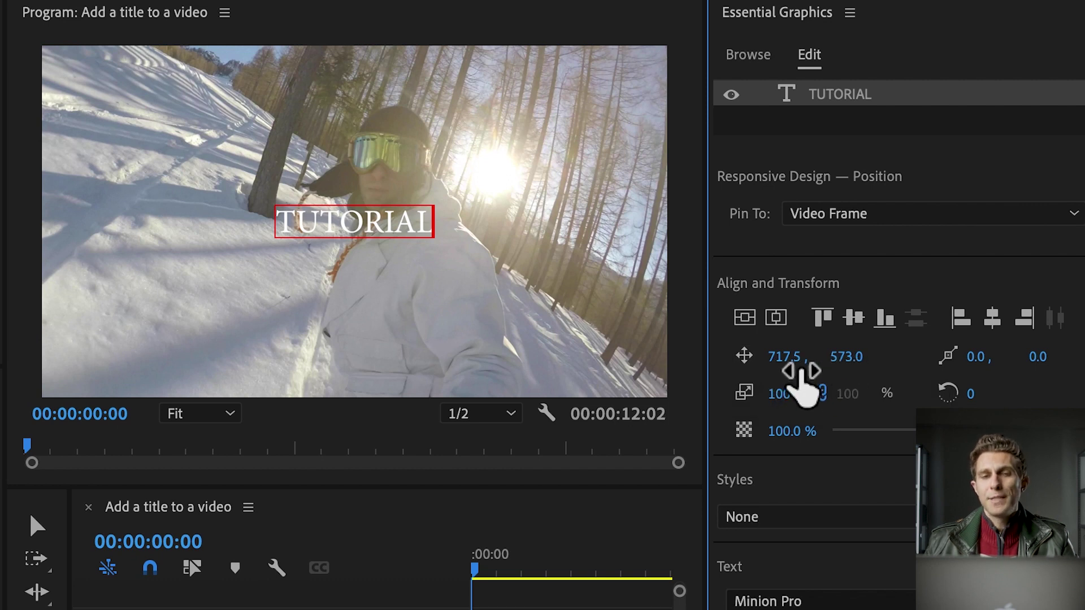
Set the TUTORIAL title's position to X 700 and Y 574.
{"action": "left_click_drag", "start_coordinate": [797, 368], "coordinate": [598, 367]}
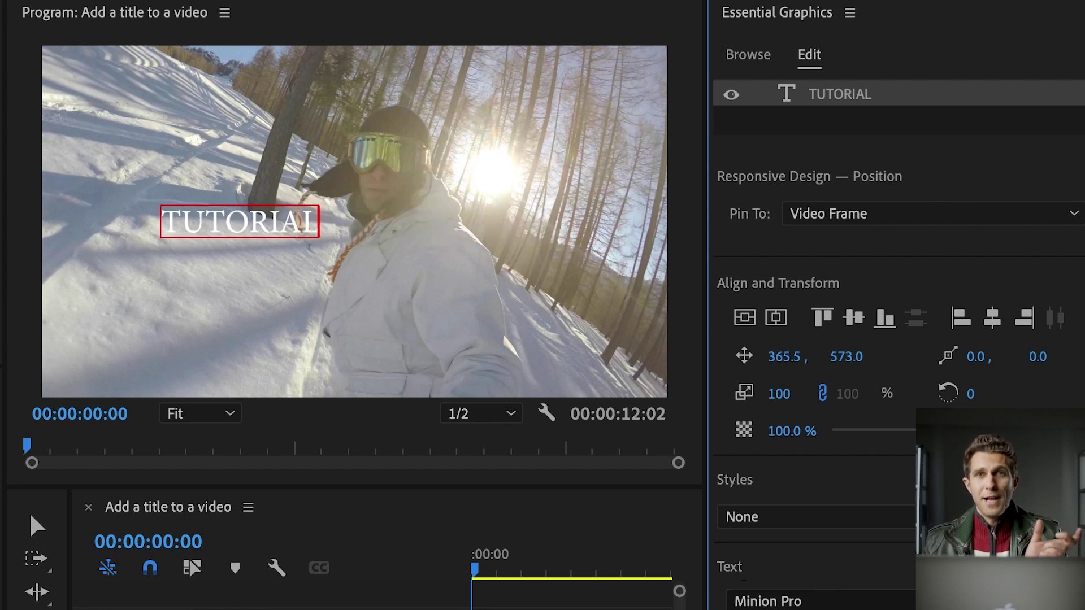
{"action": "left_click_drag", "start_coordinate": [598, 368], "coordinate": [810, 367]}
{"action": "left_click", "coordinate": [794, 356]}
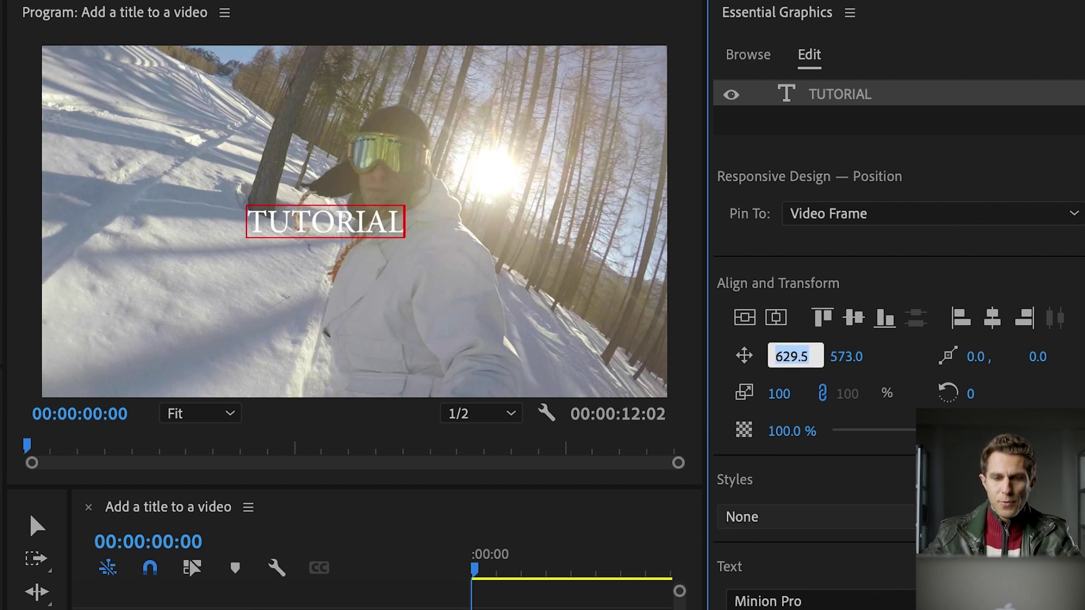
{"action": "type", "text": "700"}
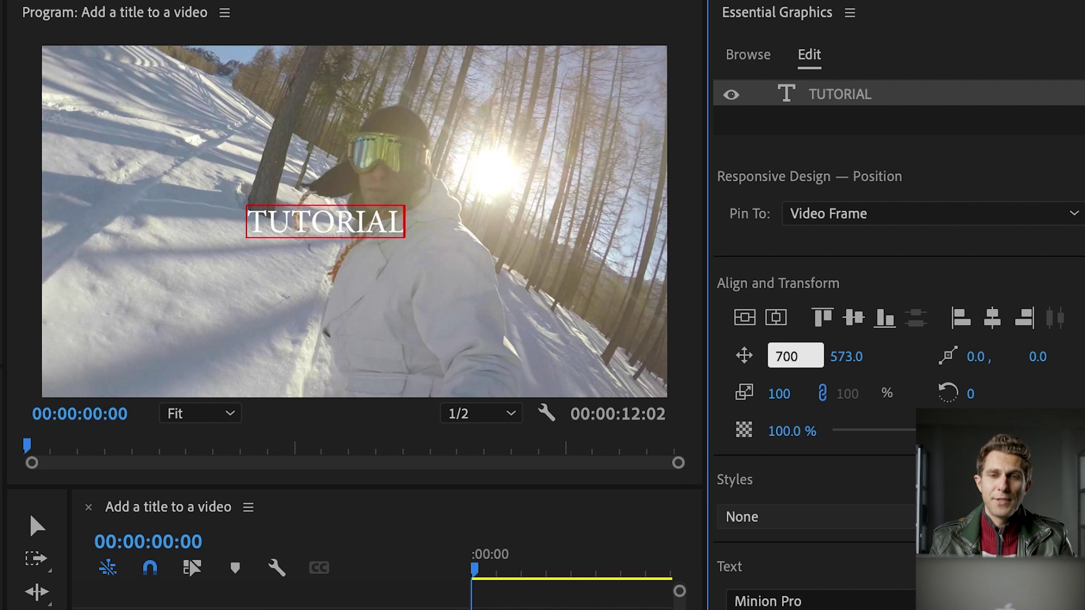
{"action": "key", "text": "Return"}
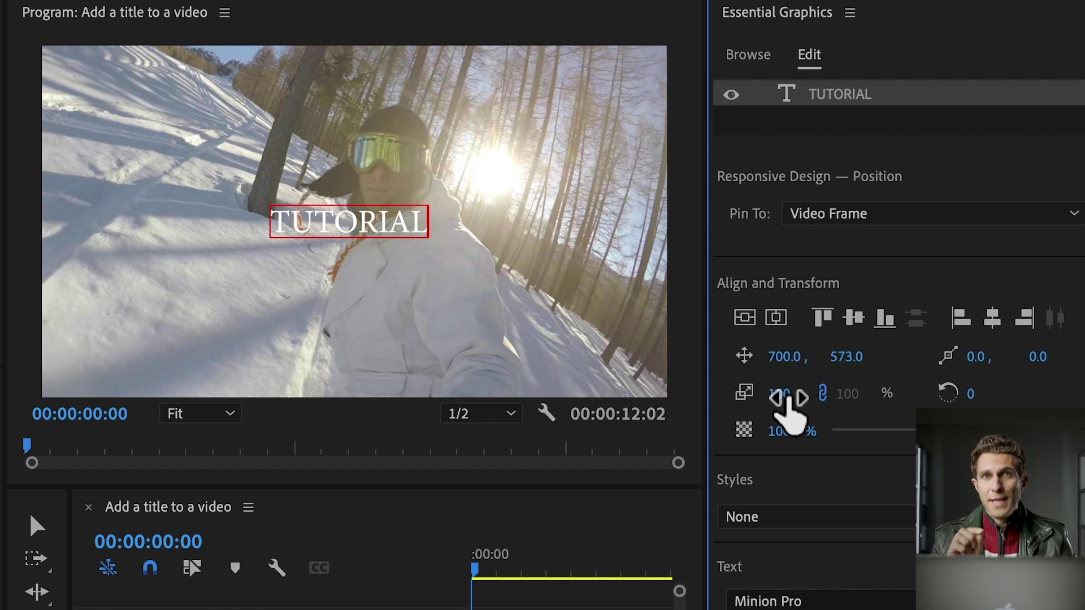
{"action": "left_click_drag", "start_coordinate": [854, 362], "coordinate": [949, 366]}
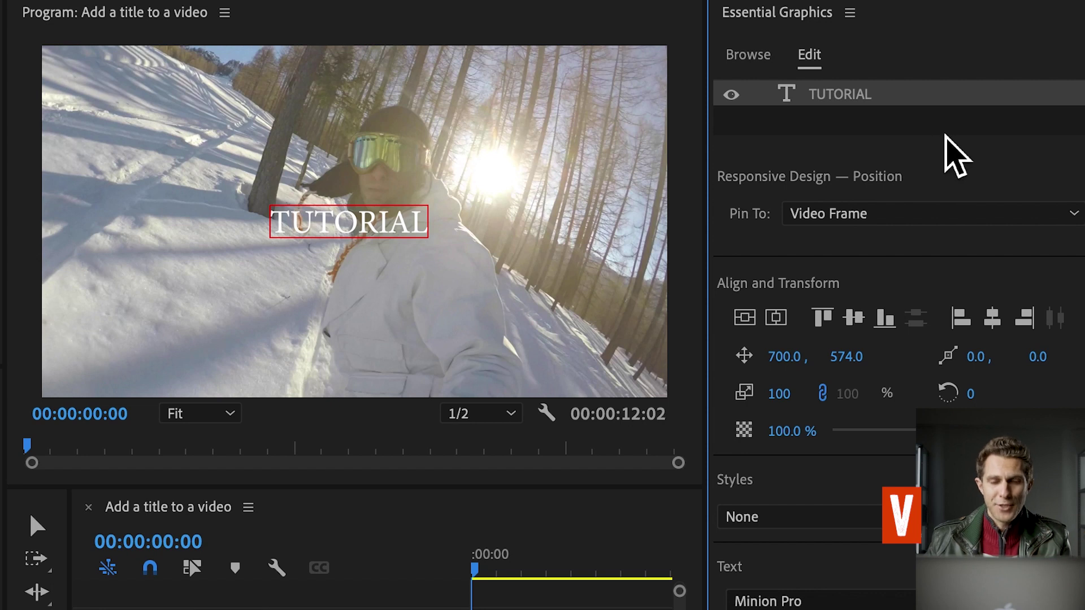
{"action": "key", "text": "v"}
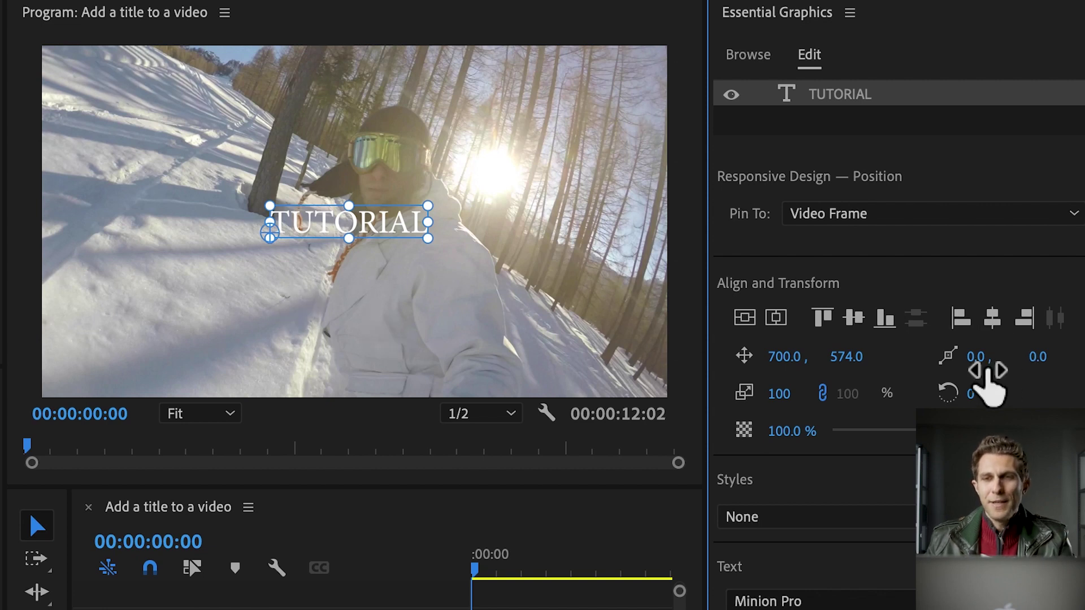
Scrub the title's anchor point to X 244 and Y -29 in Align and Transform.
{"action": "left_click_drag", "start_coordinate": [986, 377], "coordinate": [722, 378]}
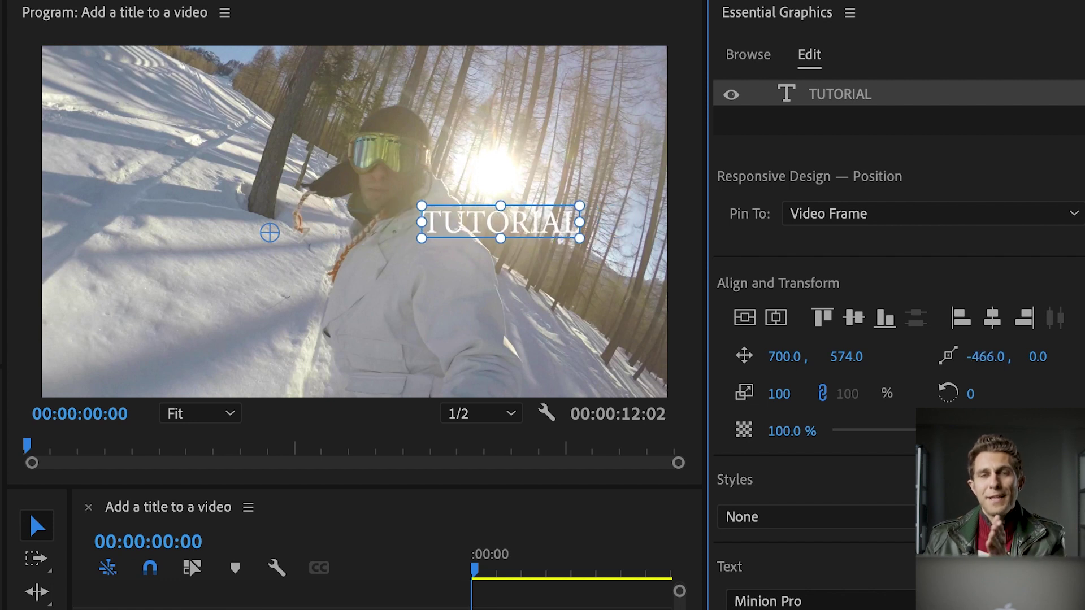
{"action": "mouse_move", "coordinate": [982, 357]}
{"action": "left_mouse_down"}
{"action": "mouse_move", "coordinate": [1063, 356]}
{"action": "mouse_move", "coordinate": [1001, 358]}
{"action": "left_mouse_up"}
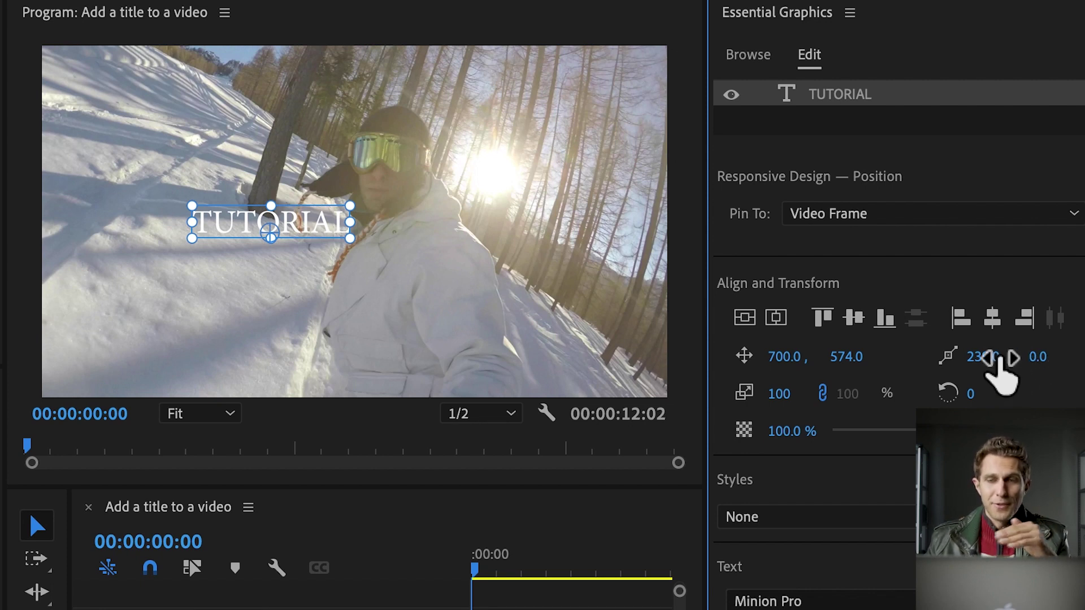
{"action": "left_click_drag", "start_coordinate": [998, 362], "coordinate": [1002, 361]}
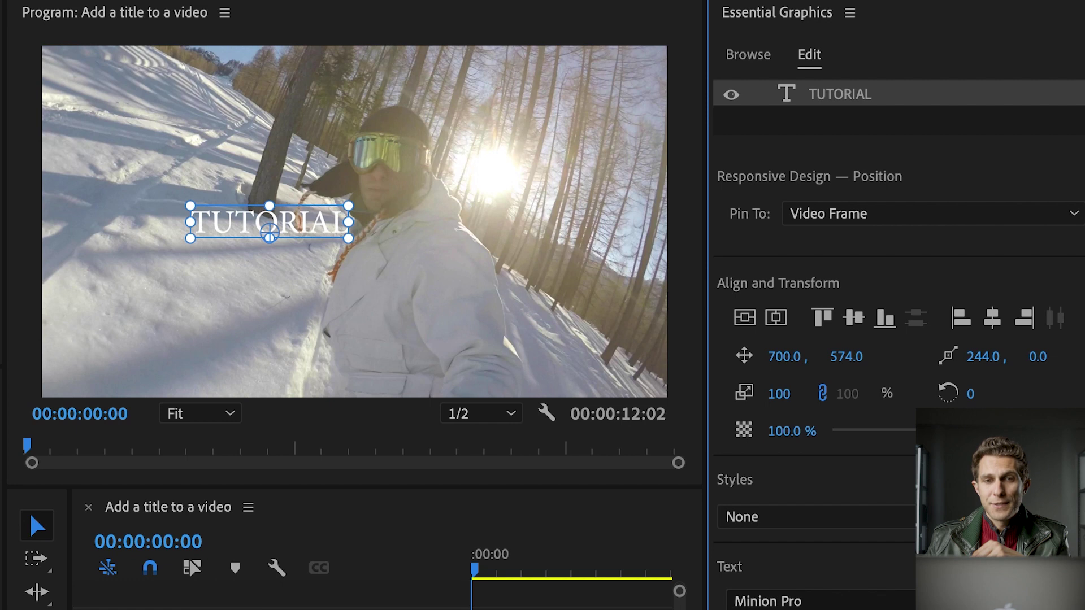
{"action": "mouse_move", "coordinate": [1038, 356]}
{"action": "left_mouse_down"}
{"action": "mouse_move", "coordinate": [1057, 357]}
{"action": "mouse_move", "coordinate": [1021, 357]}
{"action": "left_mouse_up"}
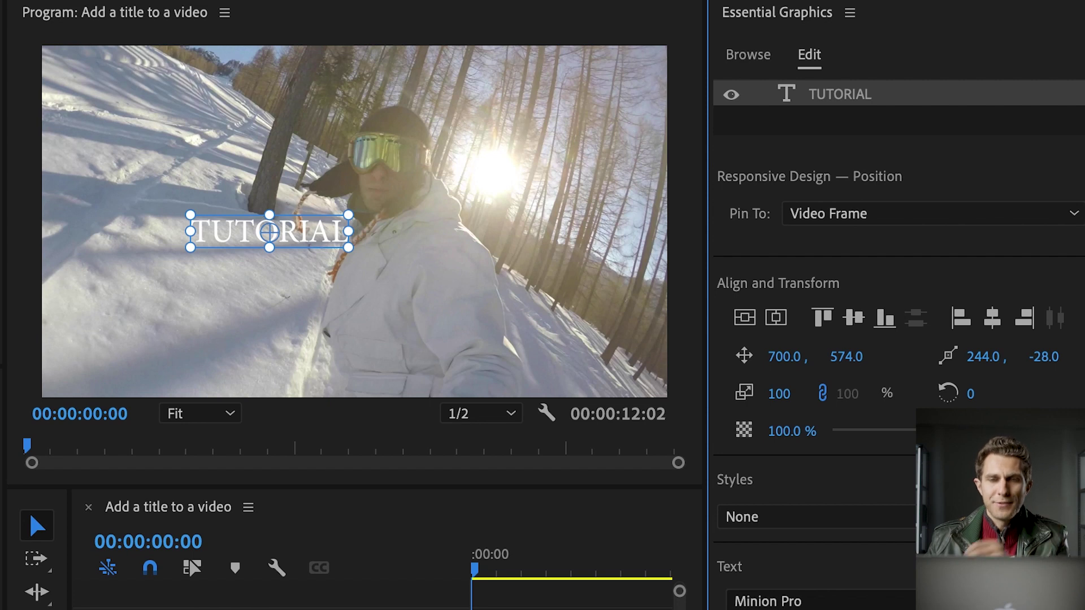
{"action": "left_click_drag", "start_coordinate": [1022, 357], "coordinate": [1021, 357]}
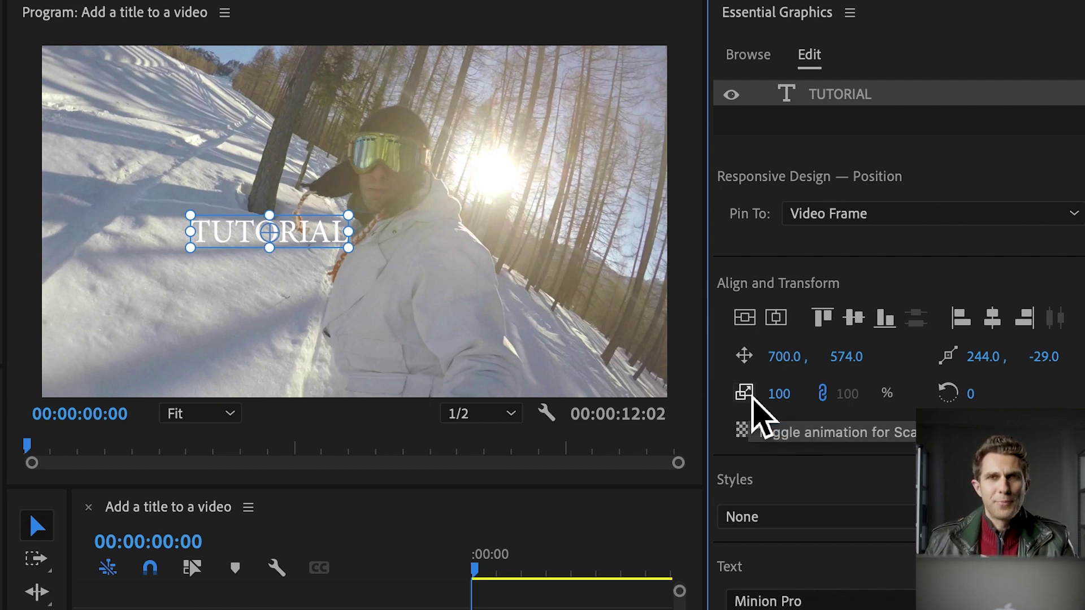
Scale the TUTORIAL title to 200%, adjust its anchor point, then enter 300 as the scale.
{"action": "left_click", "coordinate": [783, 394]}
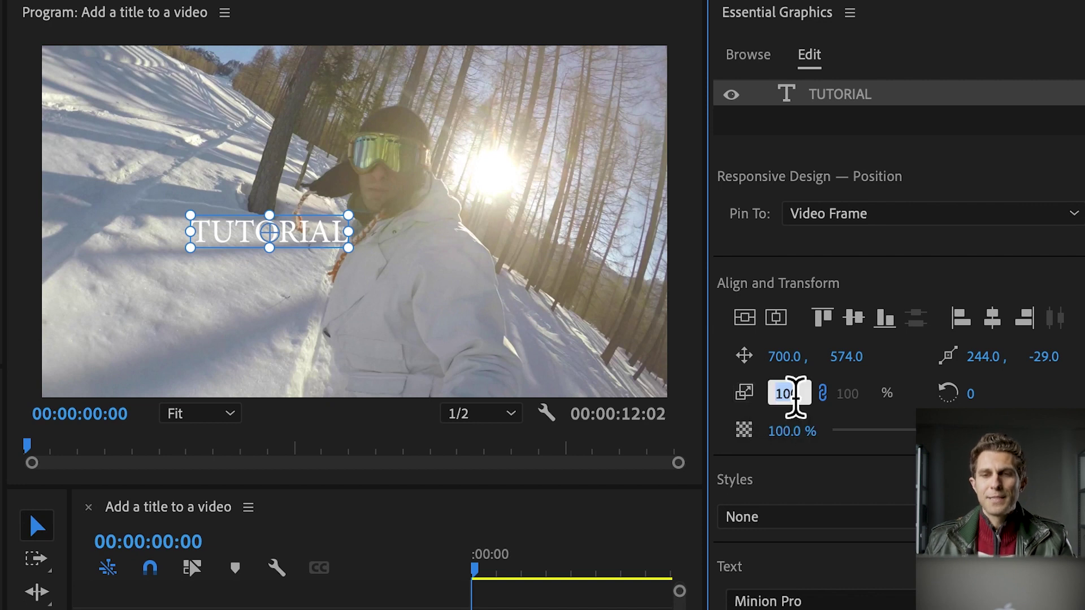
{"action": "type", "text": "200"}
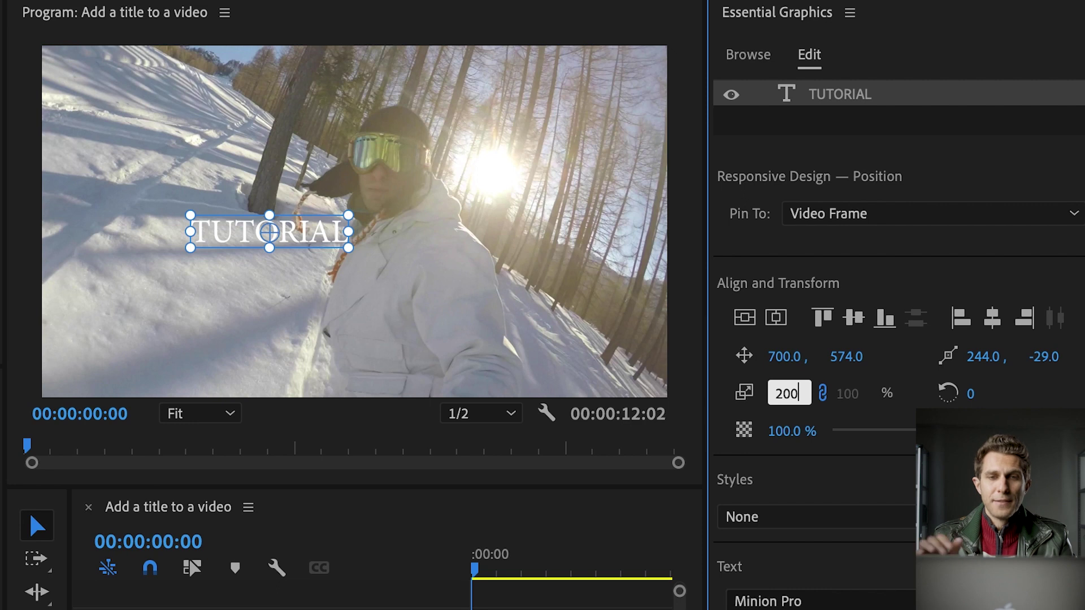
{"action": "key", "text": "Return"}
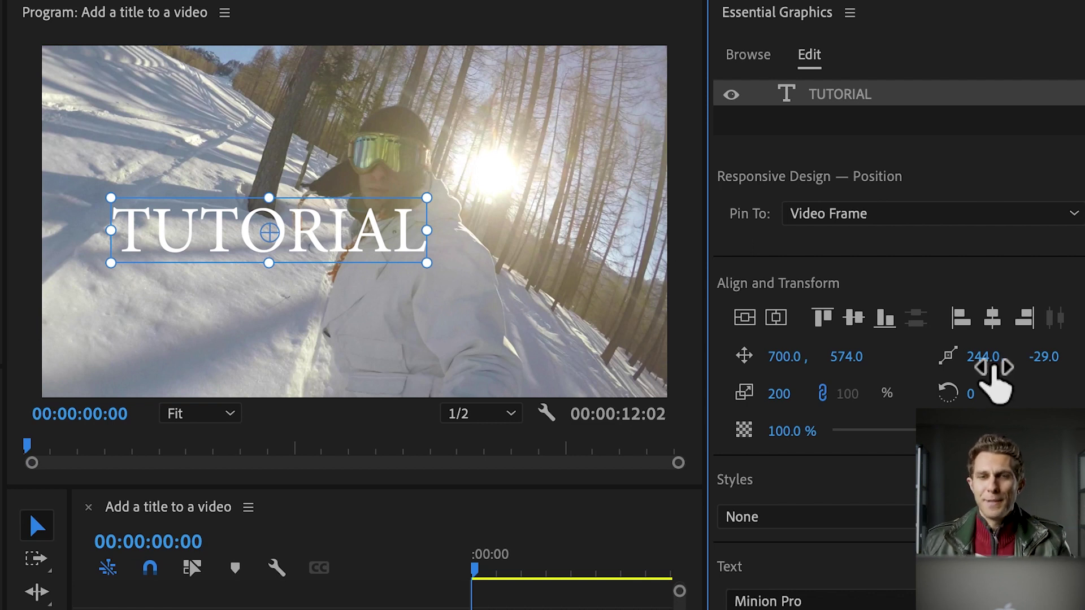
{"action": "mouse_move", "coordinate": [992, 375]}
{"action": "left_mouse_down"}
{"action": "mouse_move", "coordinate": [1058, 374]}
{"action": "mouse_move", "coordinate": [933, 356]}
{"action": "mouse_move", "coordinate": [983, 356]}
{"action": "left_mouse_up"}
{"action": "left_click_drag", "start_coordinate": [1042, 356], "coordinate": [1058, 354]}
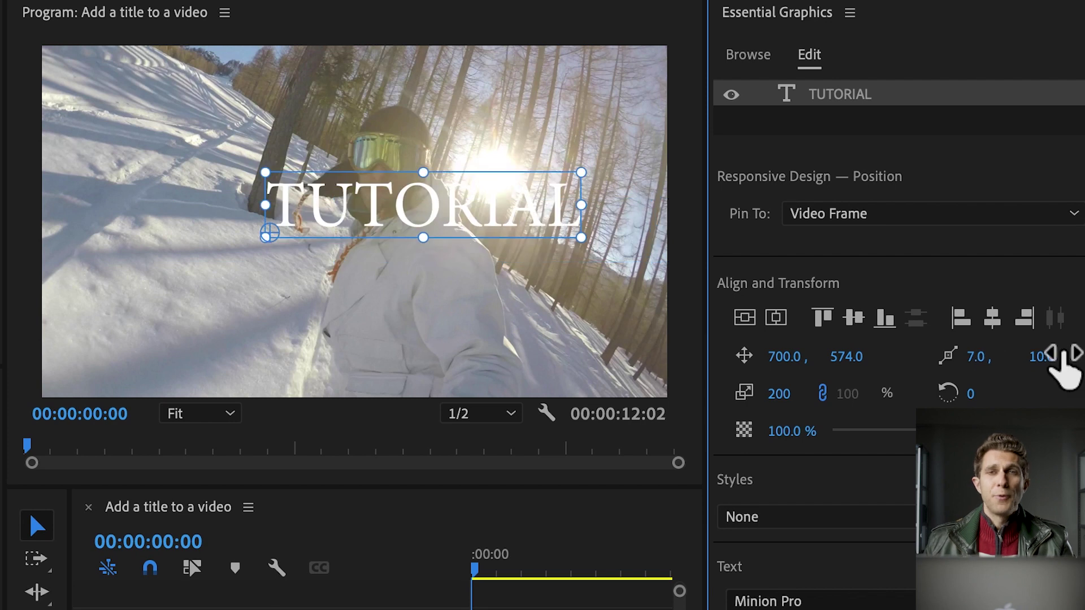
{"action": "key", "text": "Tab"}
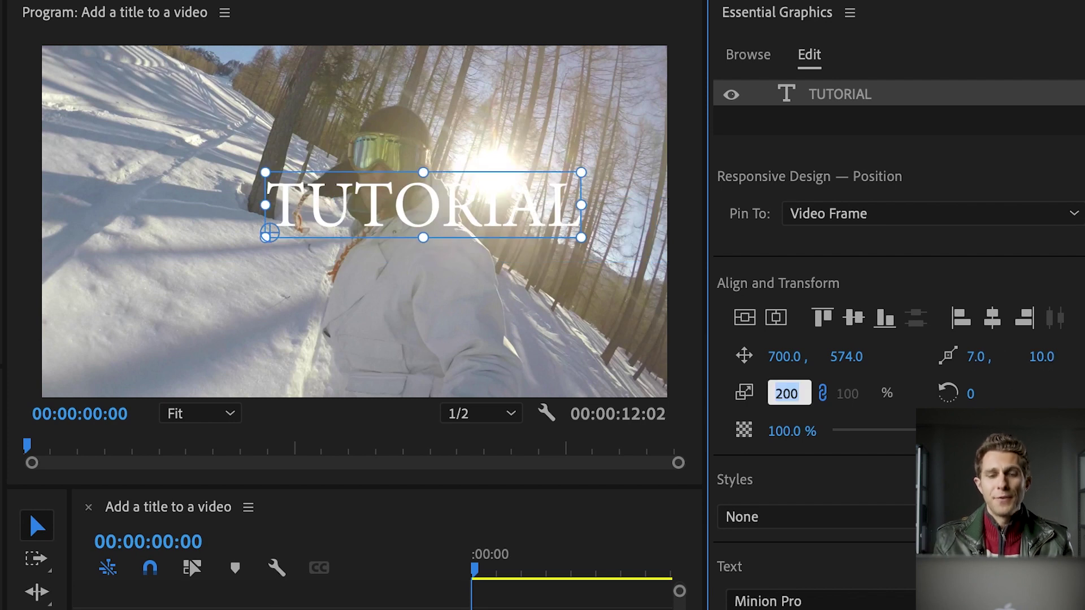
{"action": "type", "text": "300"}
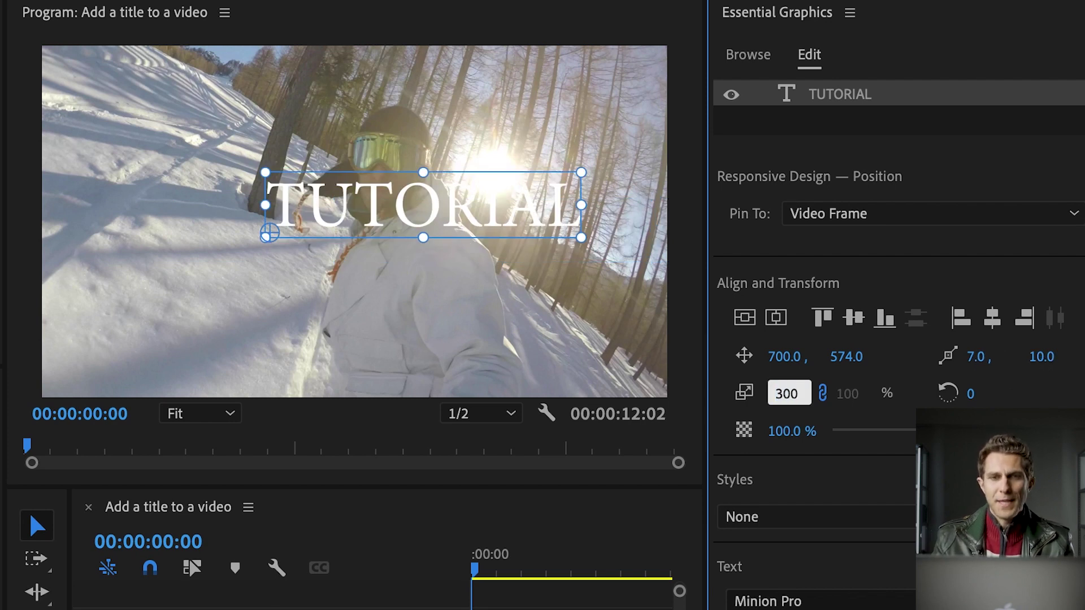
{"action": "key", "text": "Return"}
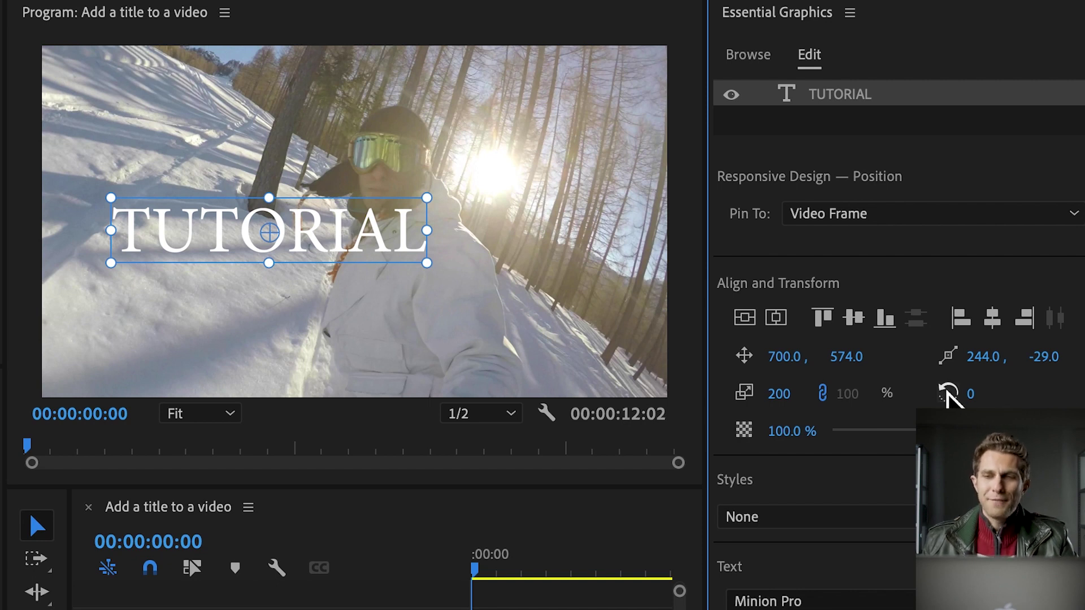
{"action": "left_click_drag", "start_coordinate": [981, 395], "coordinate": [1012, 392]}
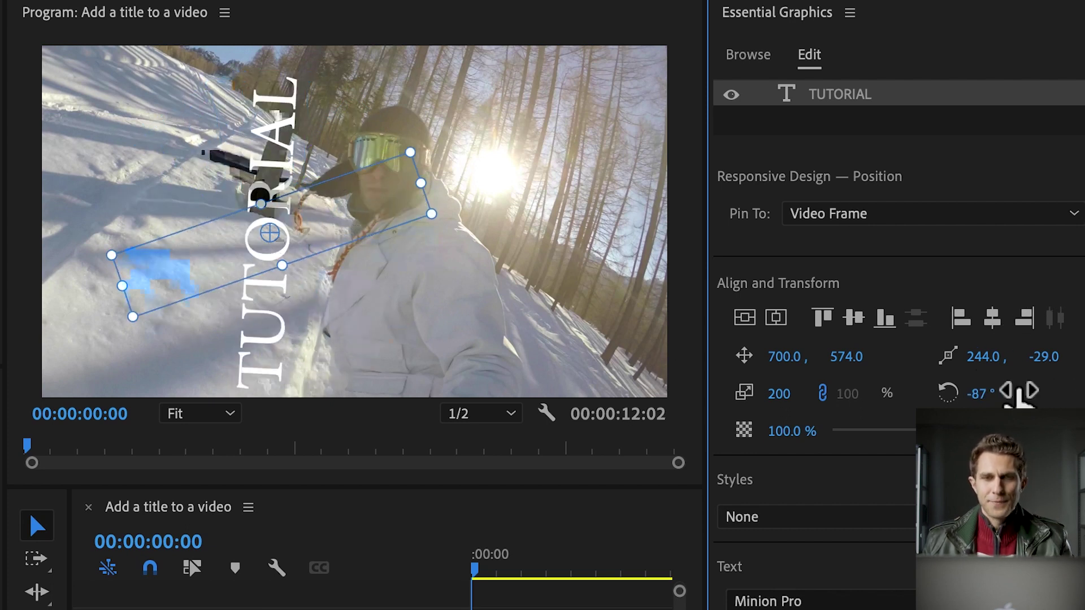
{"action": "type", "text": "0"}
{"action": "key", "text": "Return"}
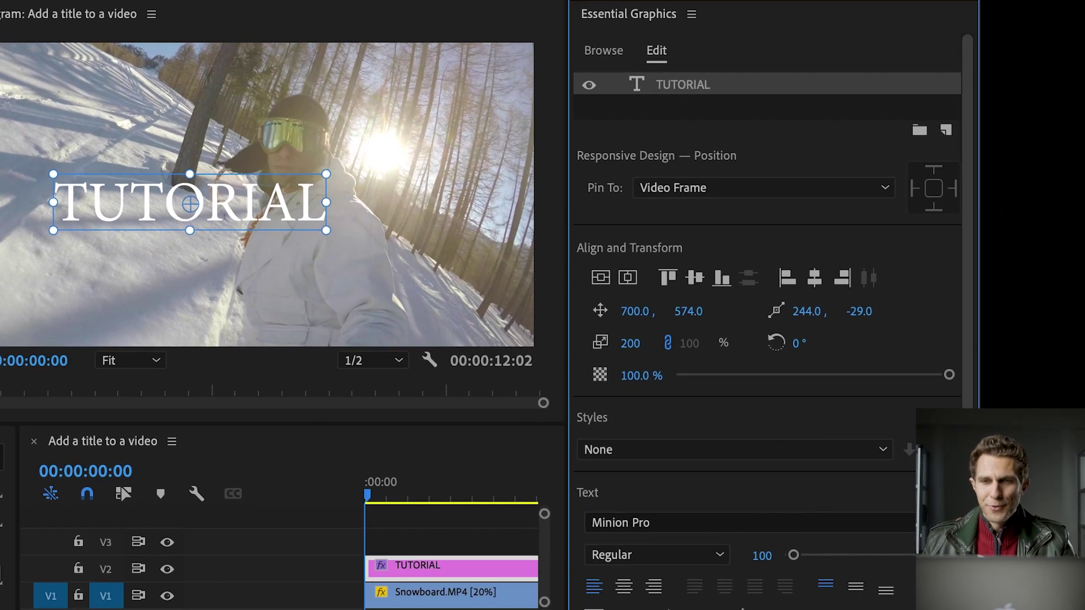
{"action": "scroll", "coordinate": [768, 316], "scroll_direction": "down", "scroll_amount": 5}
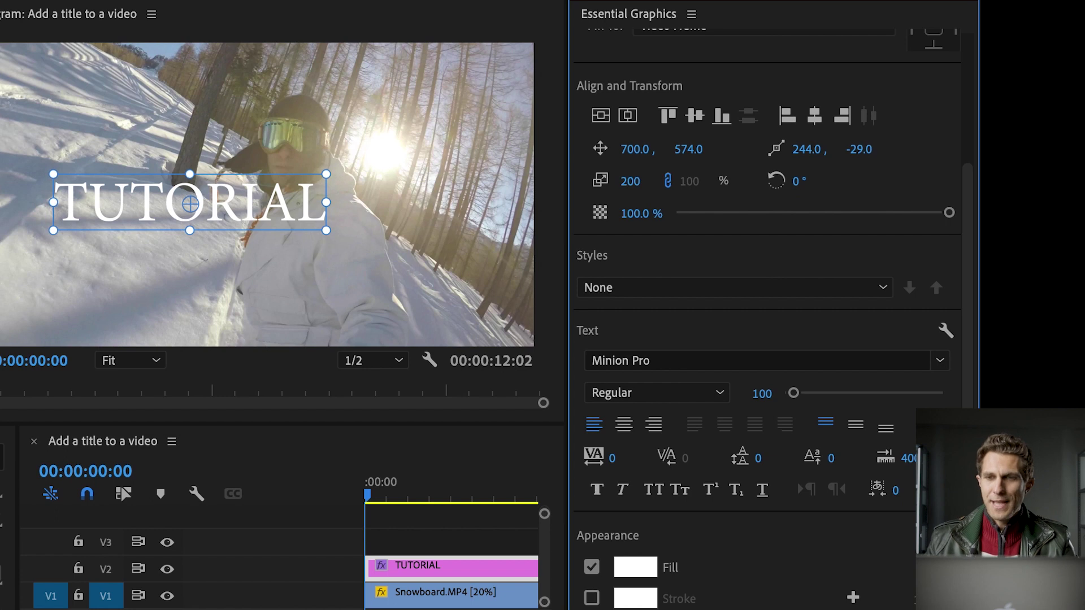
Change the TUTORIAL font to Gotham Black and raise its size from 100 to 150.
{"action": "left_click", "coordinate": [723, 370]}
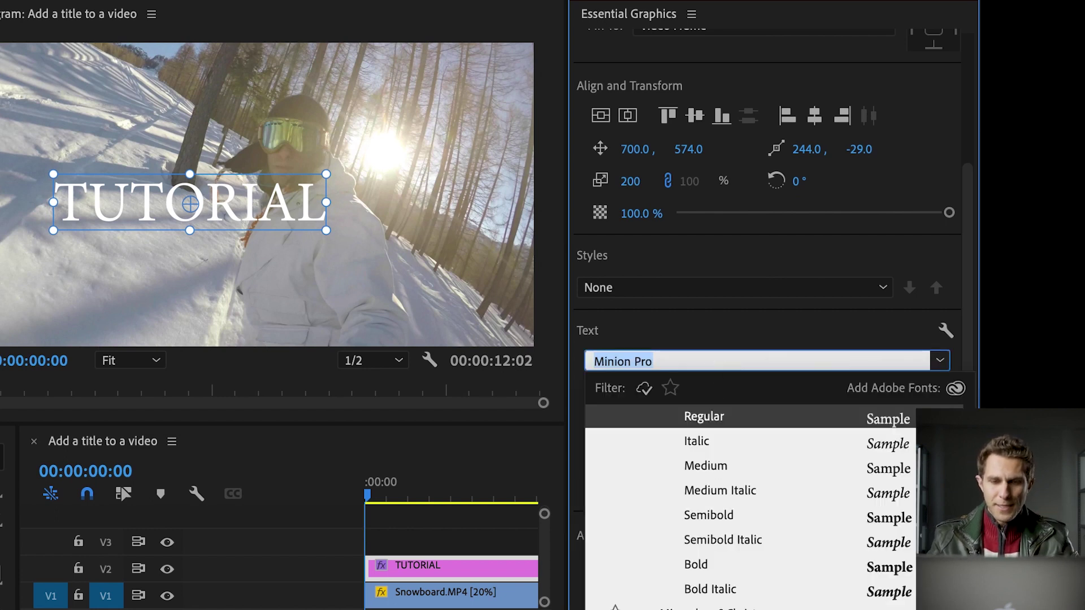
{"action": "type", "text": "gotham"}
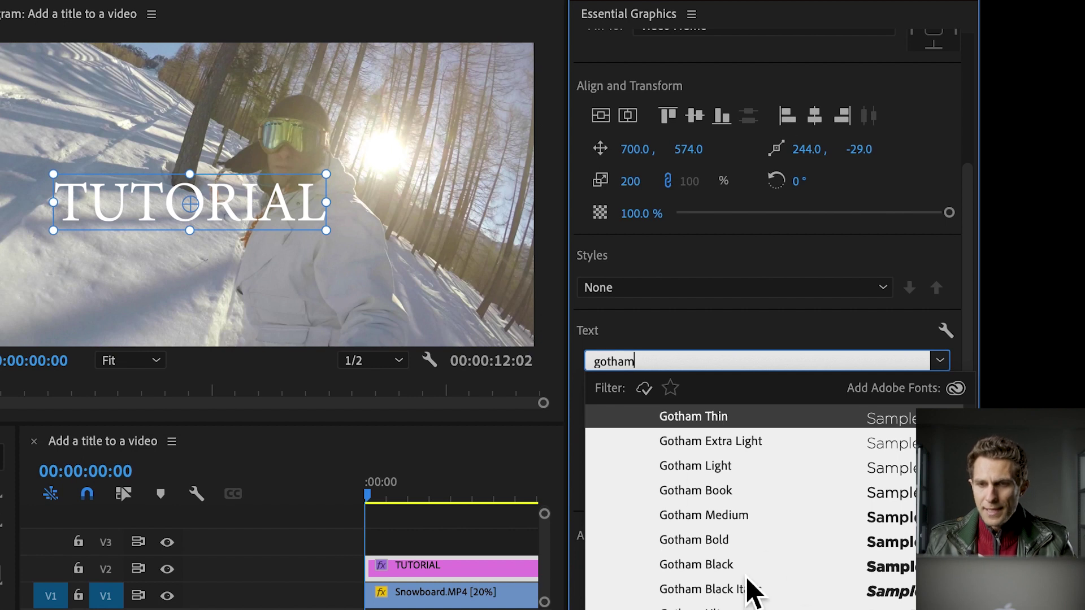
{"action": "left_click", "coordinate": [724, 564]}
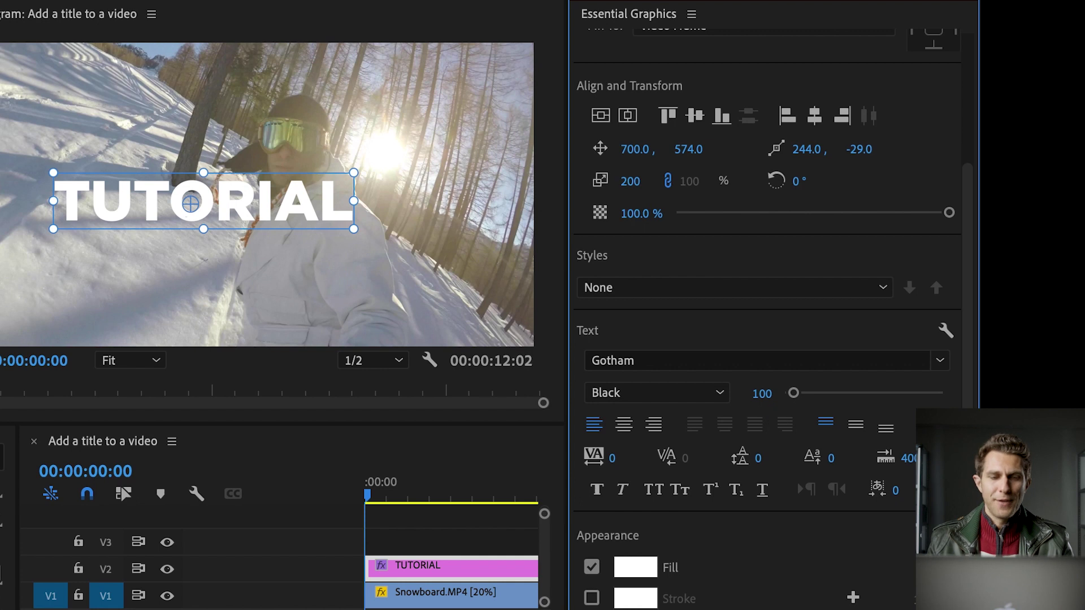
{"action": "left_click", "coordinate": [760, 393]}
{"action": "type", "text": "150"}
{"action": "key", "text": "Return"}
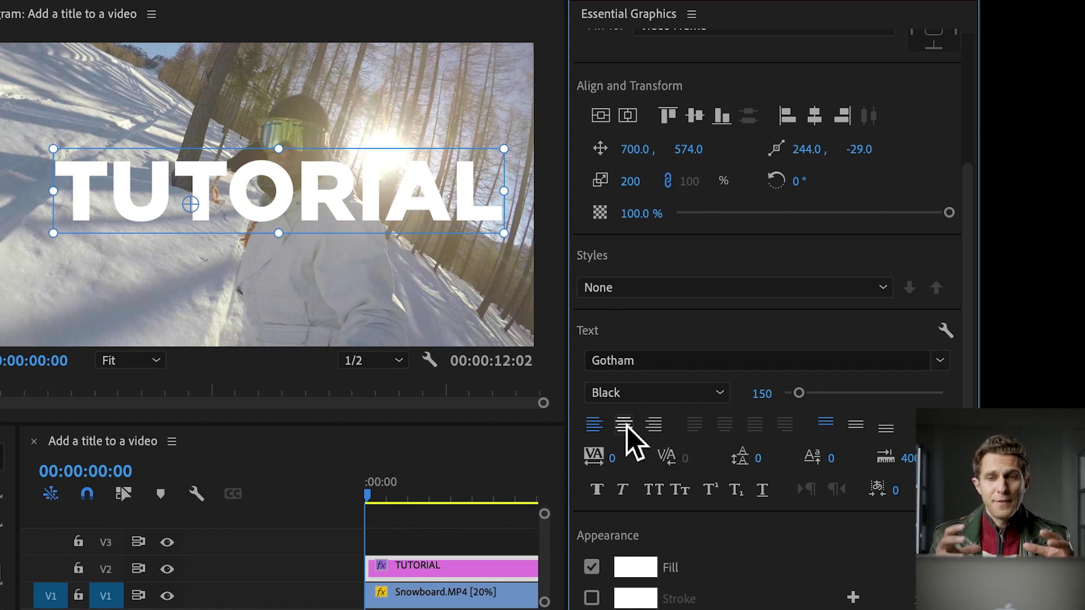
Centre-align the TUTORIAL text and align the title to the frame's vertical and horizontal centre.
{"action": "scroll", "coordinate": [688, 211], "scroll_direction": "up", "scroll_amount": 1}
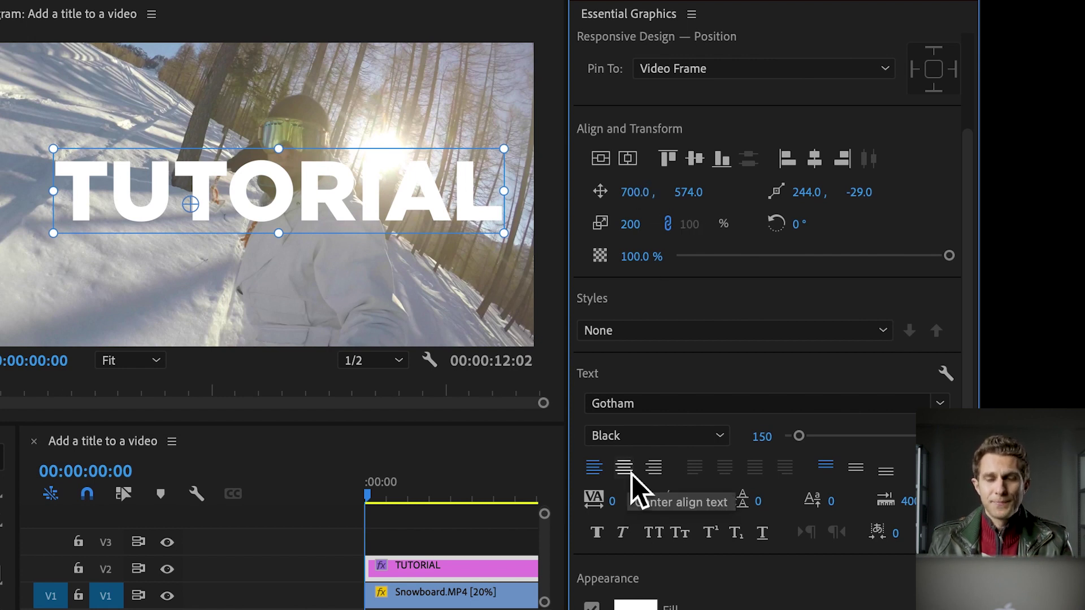
{"action": "left_click", "coordinate": [632, 475]}
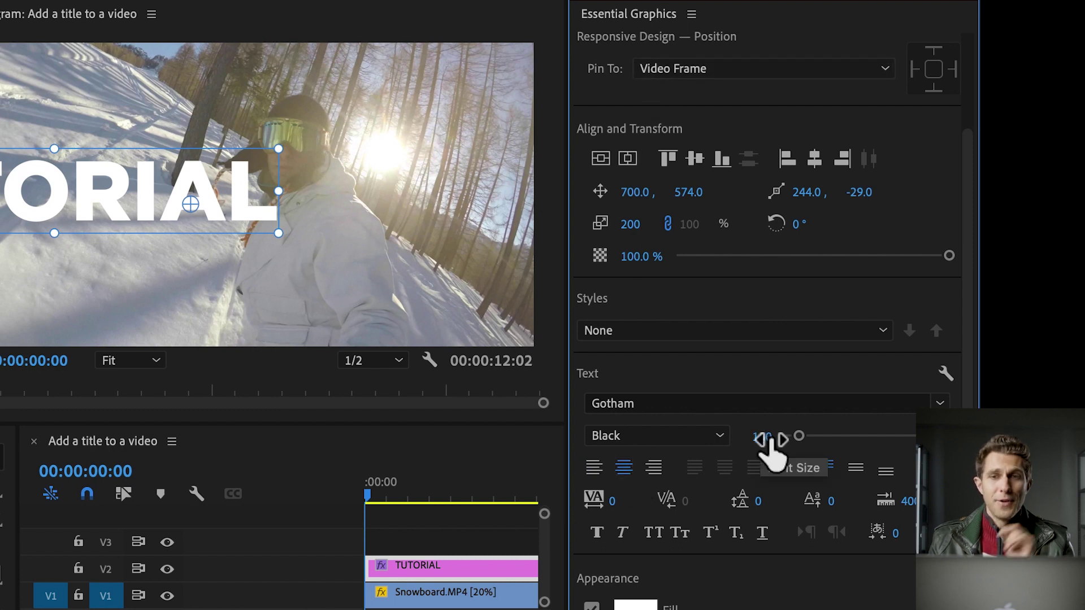
{"action": "left_click", "coordinate": [605, 158]}
{"action": "left_click", "coordinate": [632, 166]}
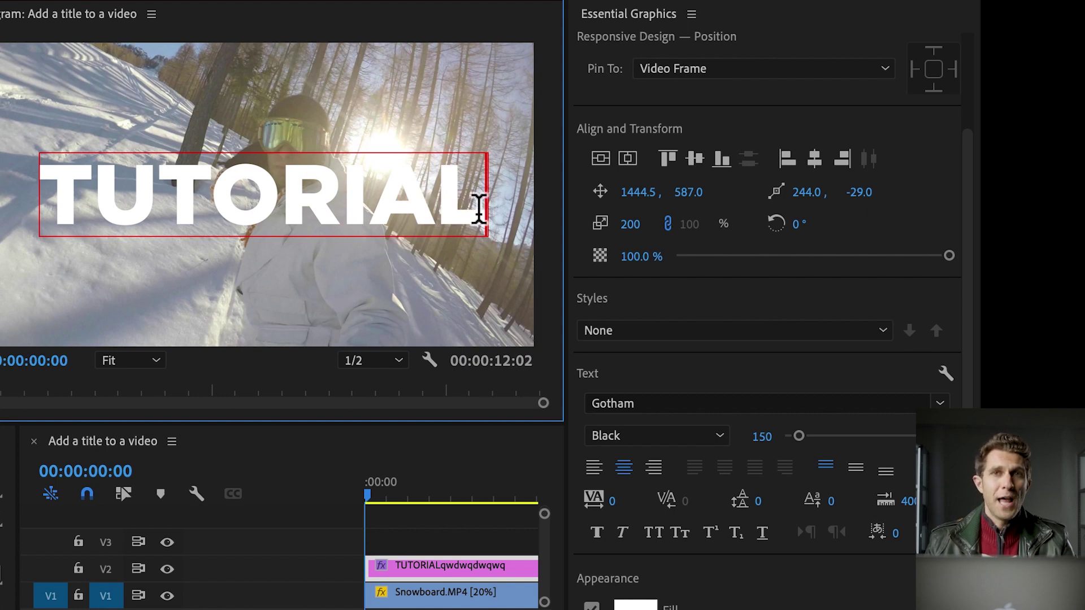
{"action": "left_click", "coordinate": [863, 469]}
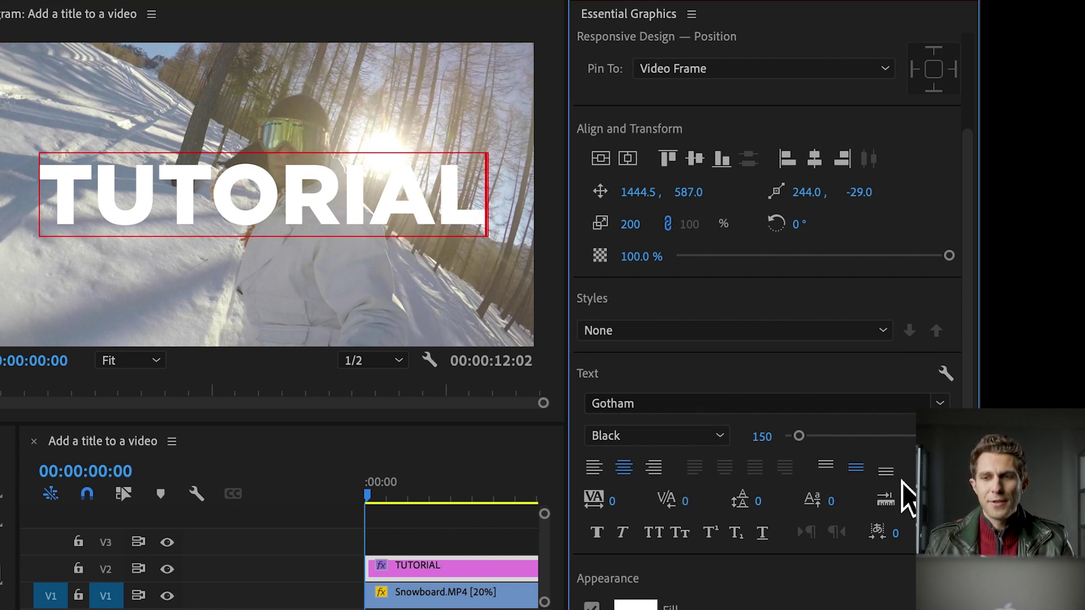
{"action": "left_click", "coordinate": [833, 464]}
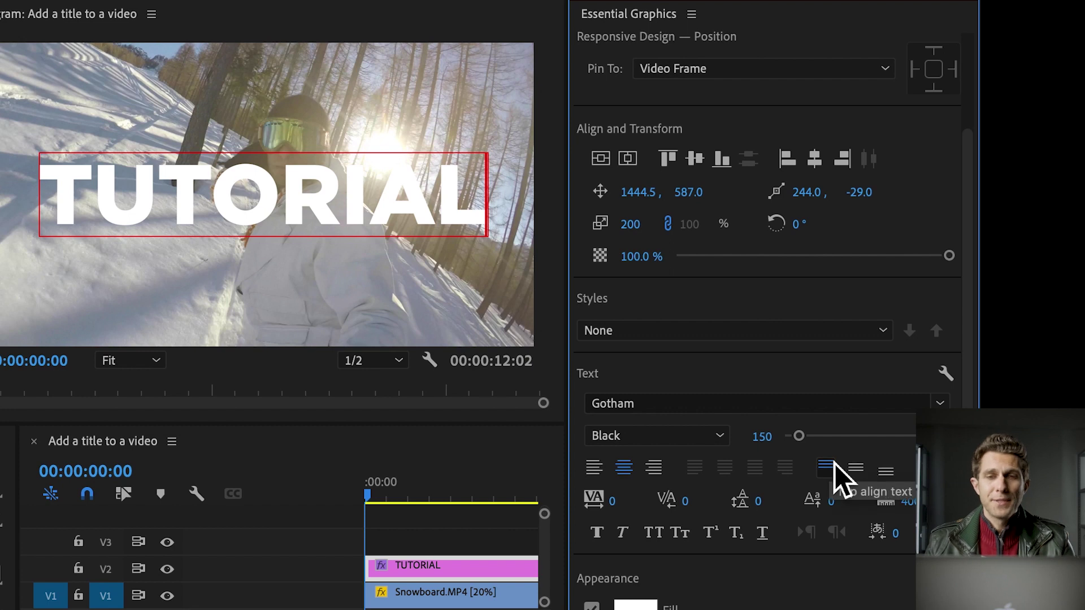
{"action": "left_click", "coordinate": [479, 204]}
{"action": "key", "text": "Return"}
{"action": "type", "text": "dewfewfeww"}
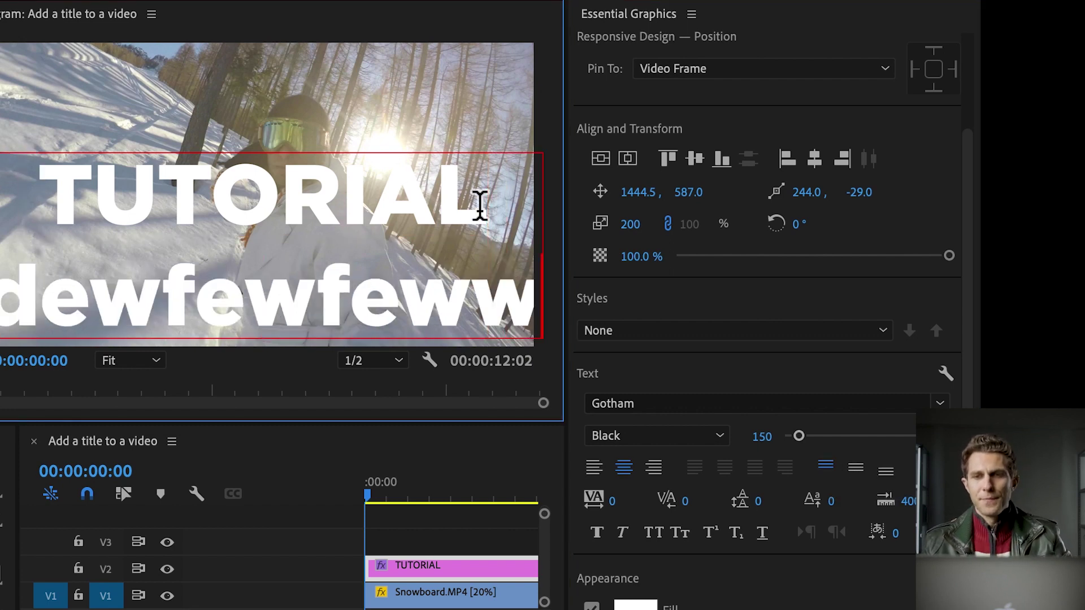
{"action": "left_click", "coordinate": [863, 474]}
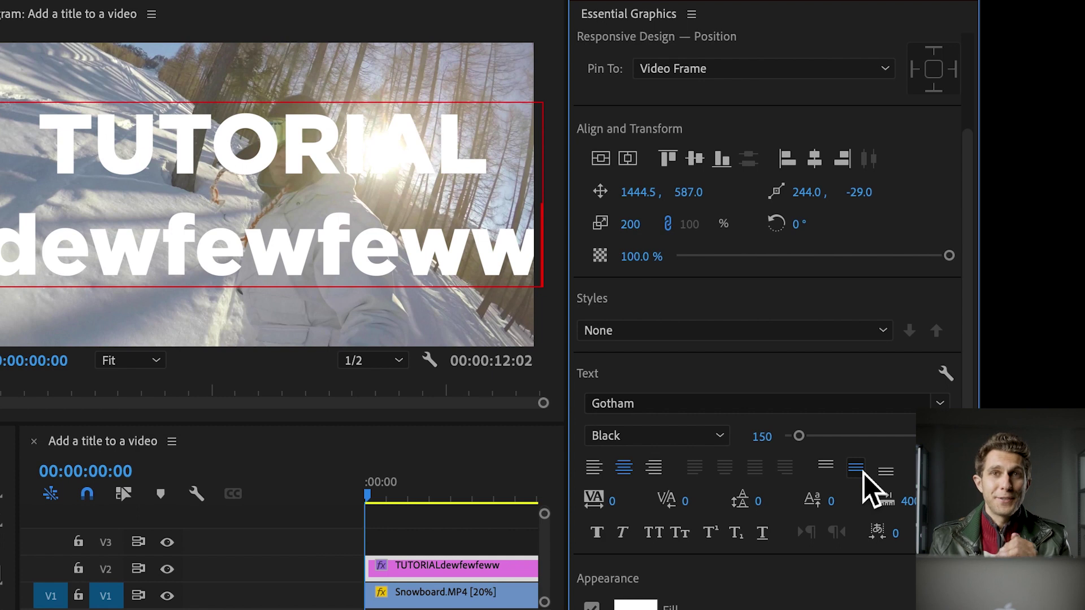
{"action": "left_click", "coordinate": [828, 467]}
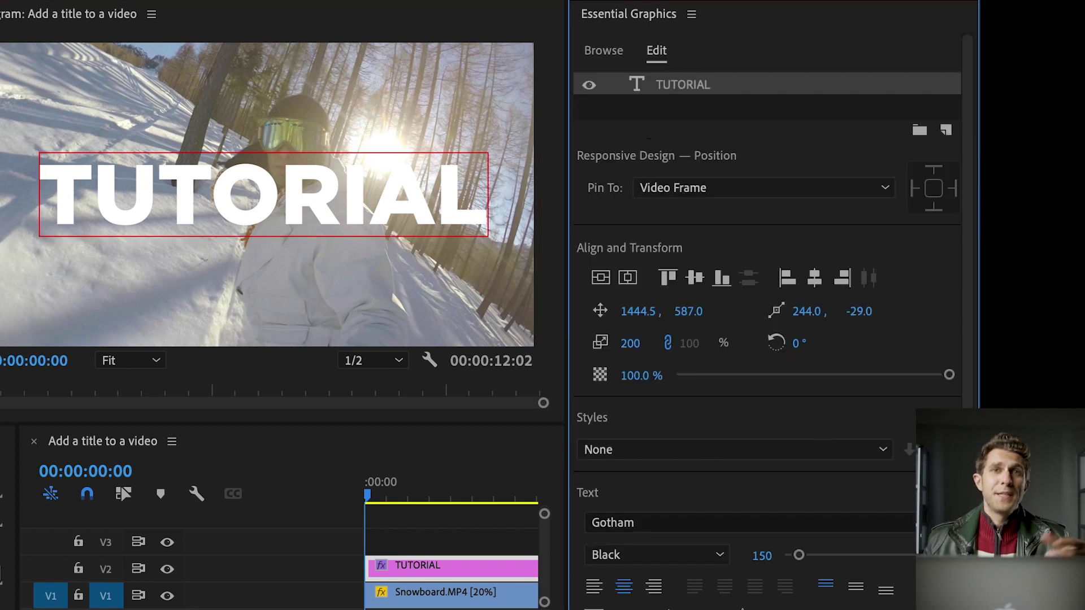
{"action": "key", "text": "ctrl+s"}
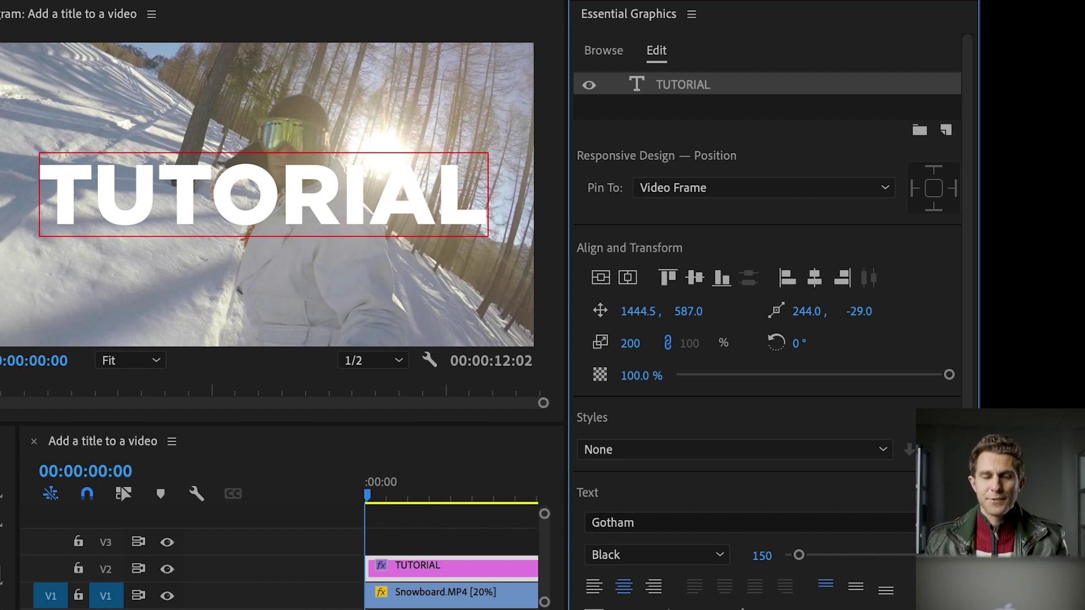
{"action": "left_click", "coordinate": [481, 201]}
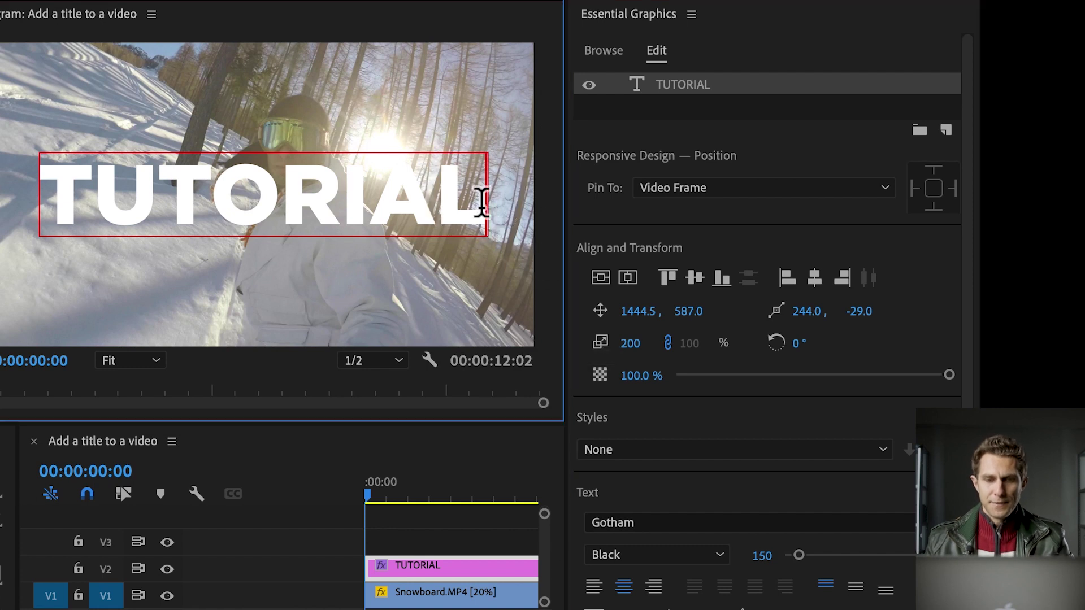
{"action": "key", "text": "Return"}
{"action": "type", "text": "fefesfw"}
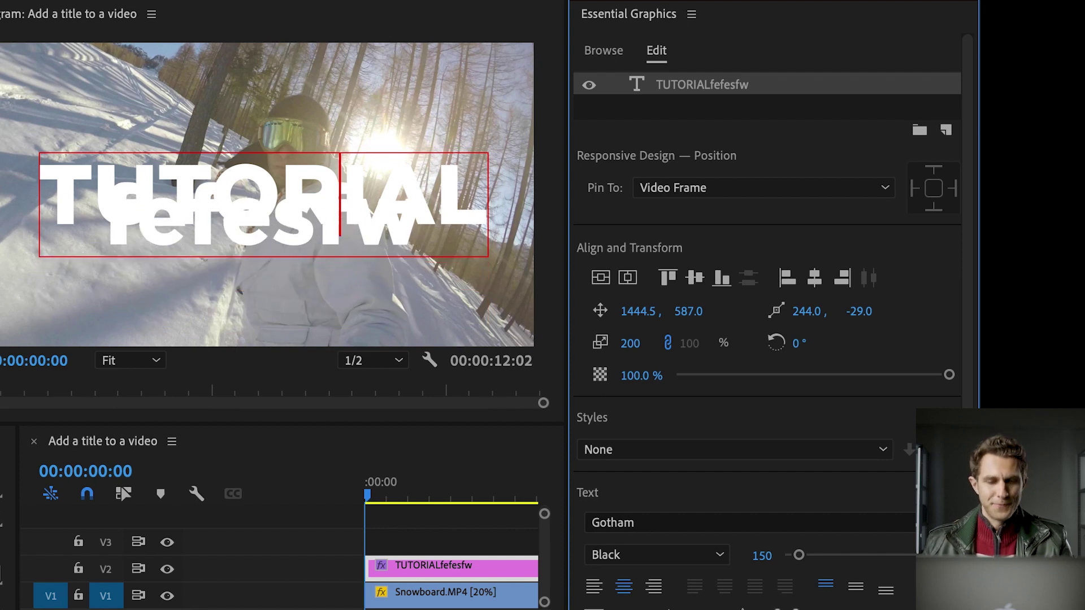
{"action": "key", "text": "ctrl+z"}
{"action": "key", "text": "ctrl+z"}
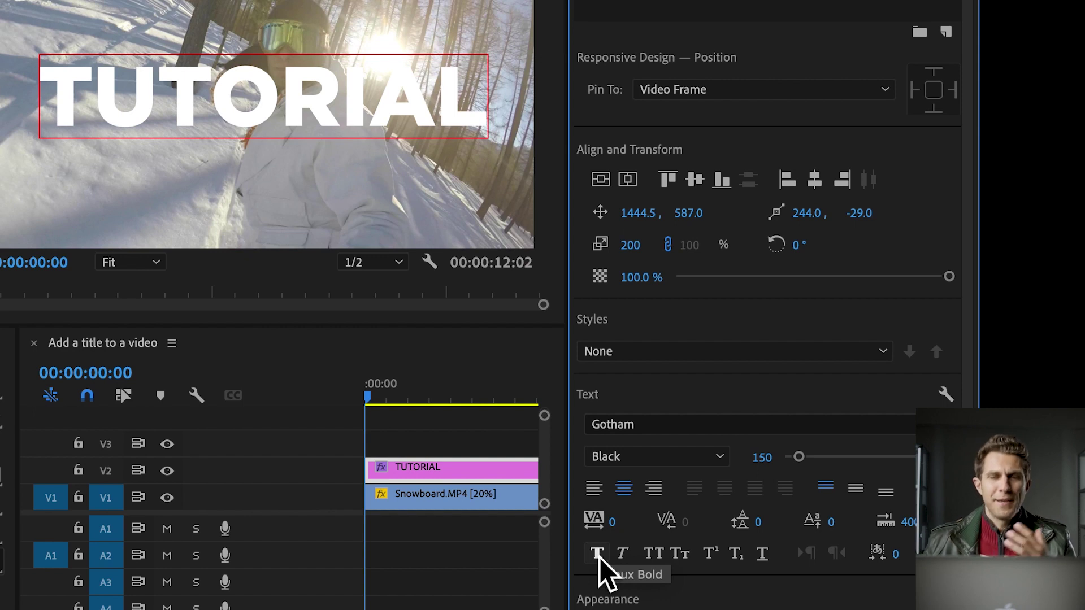
{"action": "left_click", "coordinate": [599, 558]}
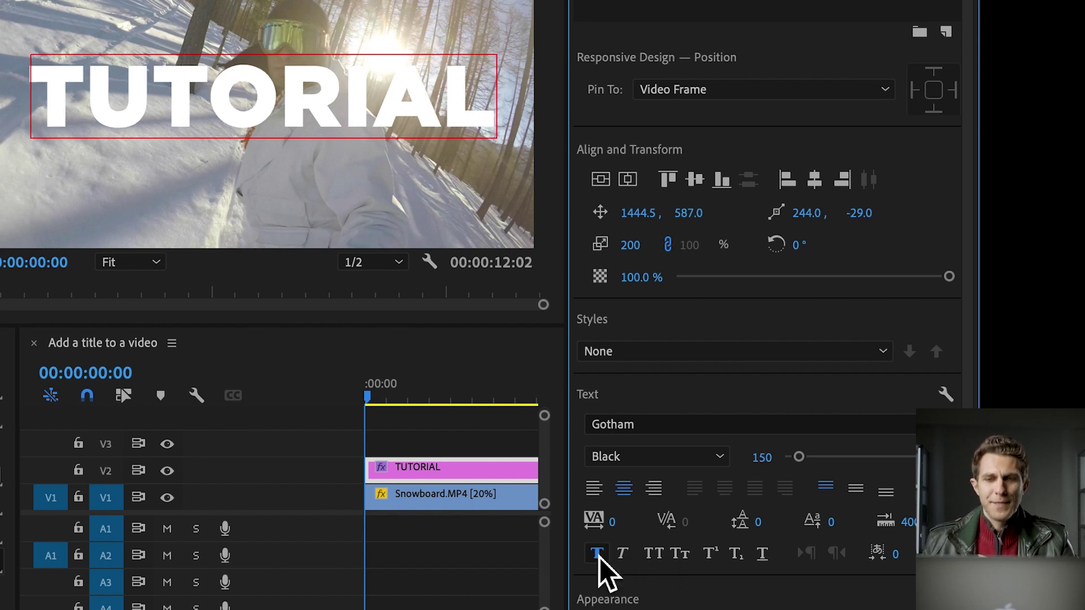
{"action": "left_click", "coordinate": [599, 558]}
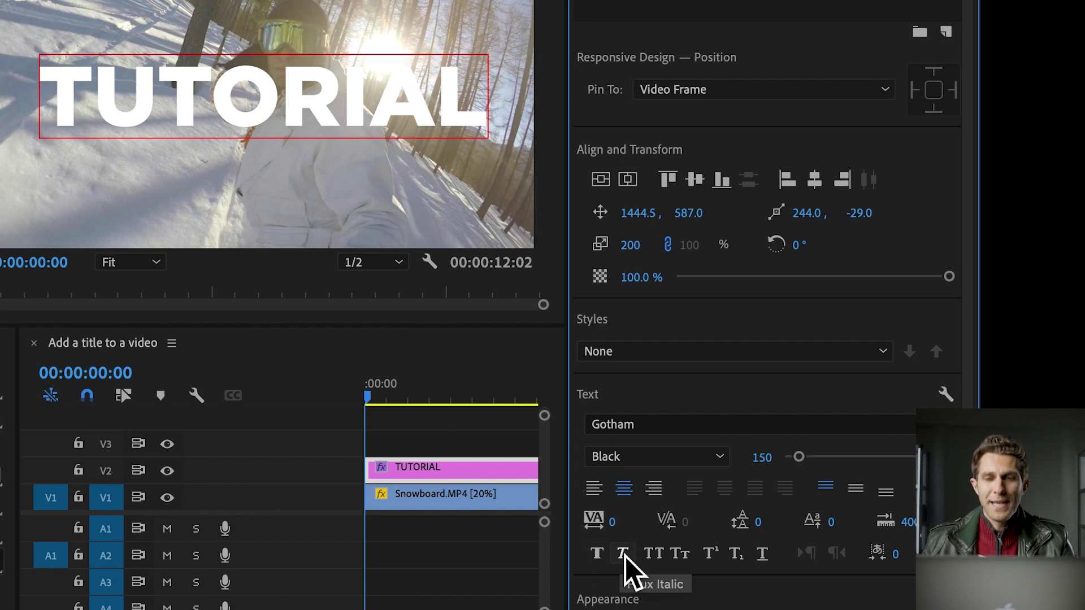
{"action": "left_click", "coordinate": [626, 557]}
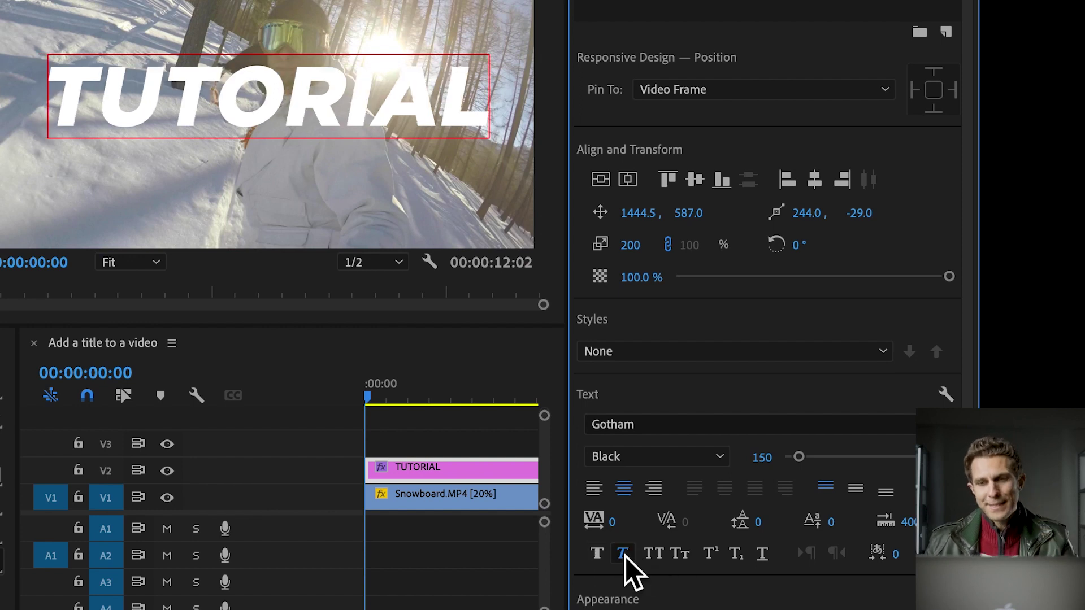
{"action": "left_click", "coordinate": [626, 557]}
{"action": "left_click", "coordinate": [625, 557]}
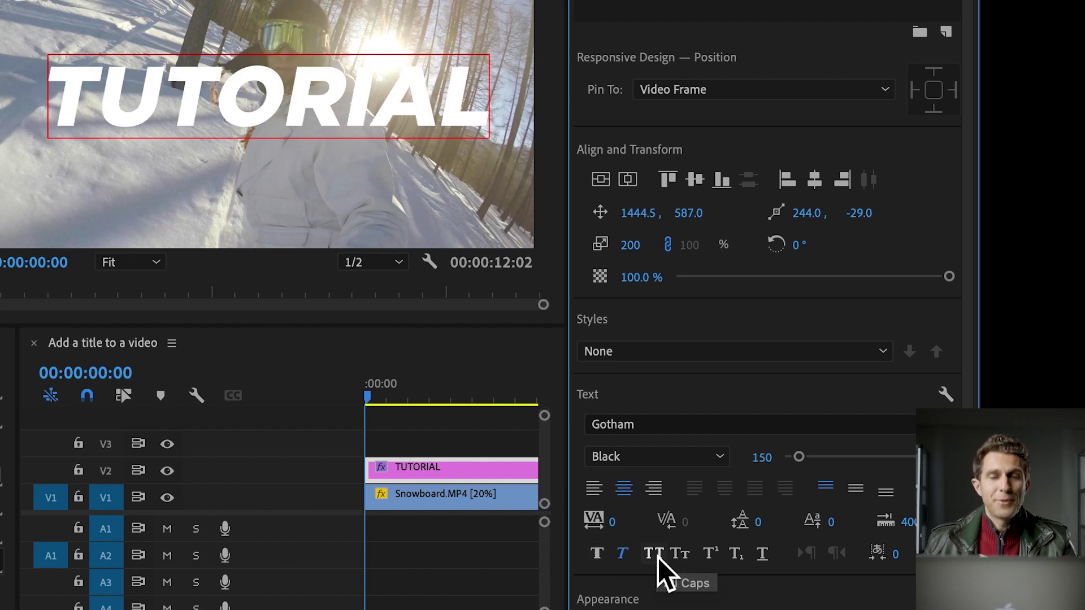
{"action": "left_click", "coordinate": [624, 557]}
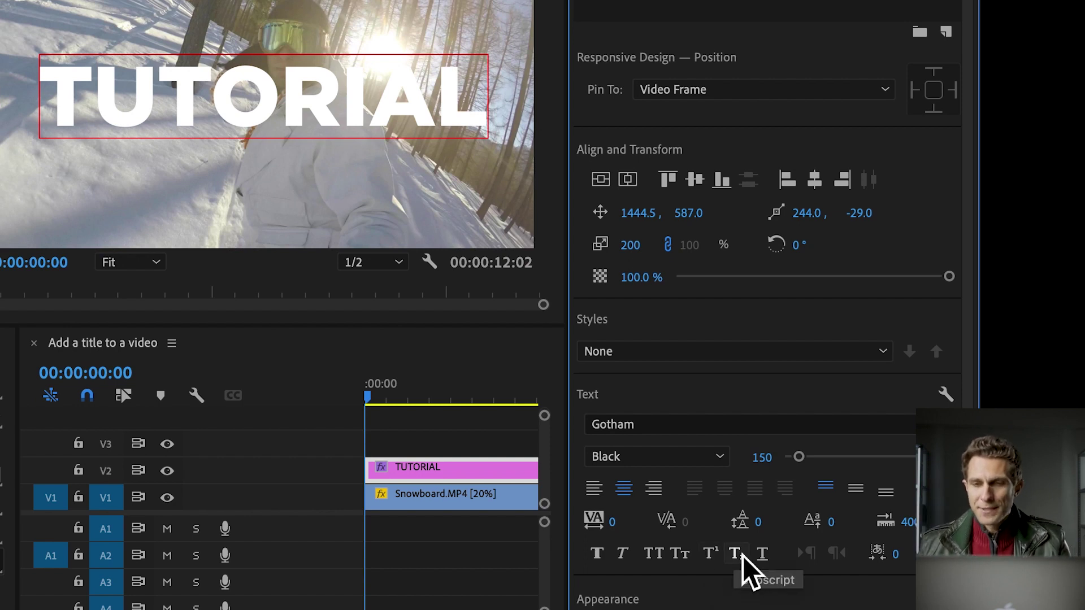
{"action": "left_click", "coordinate": [764, 556]}
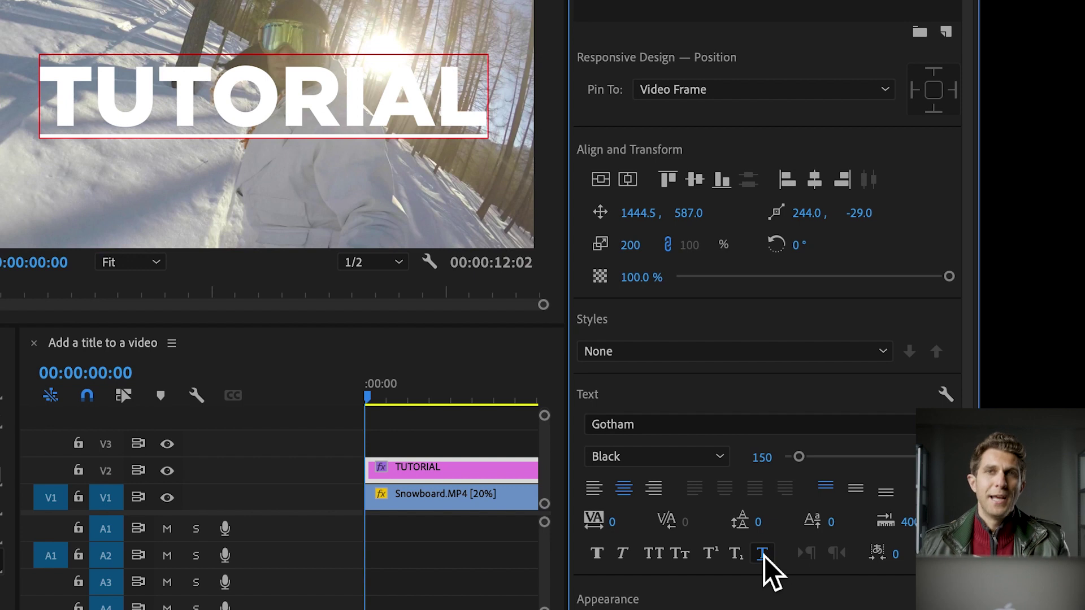
{"action": "left_click", "coordinate": [763, 555]}
{"action": "scroll", "coordinate": [972, 381], "scroll_direction": "down", "scroll_amount": 5}
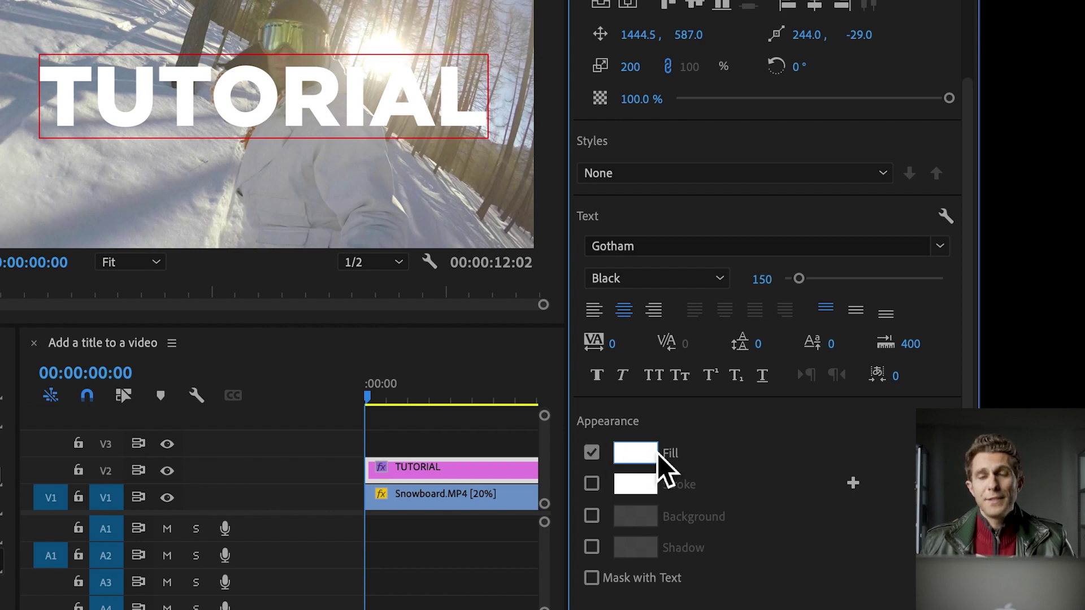
Set the TUTORIAL title's fill colour to a medium blue (#3234C5).
{"action": "left_click", "coordinate": [592, 453]}
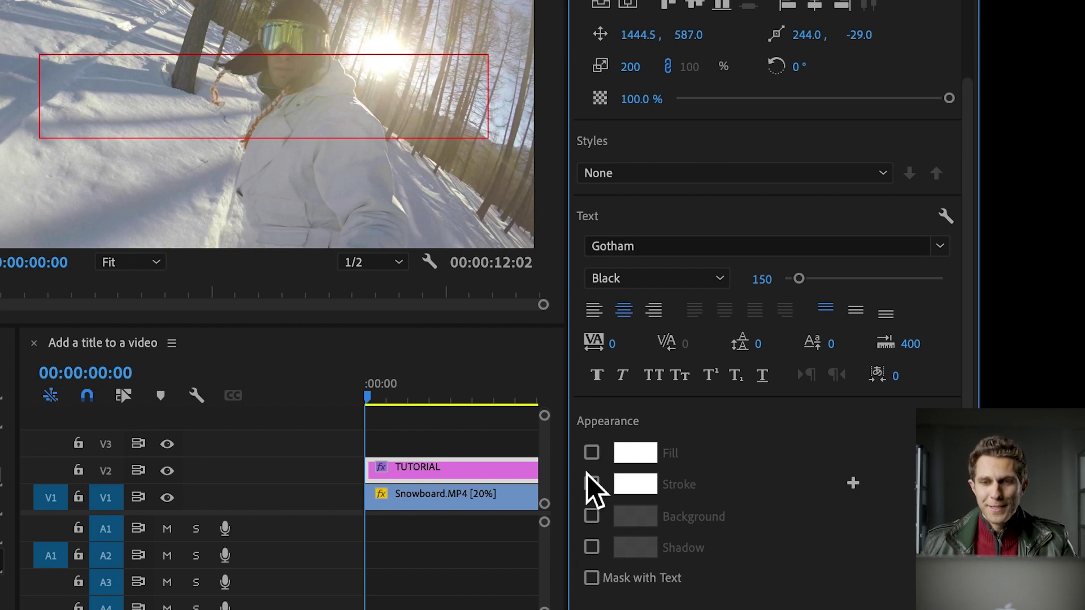
{"action": "left_click", "coordinate": [593, 459]}
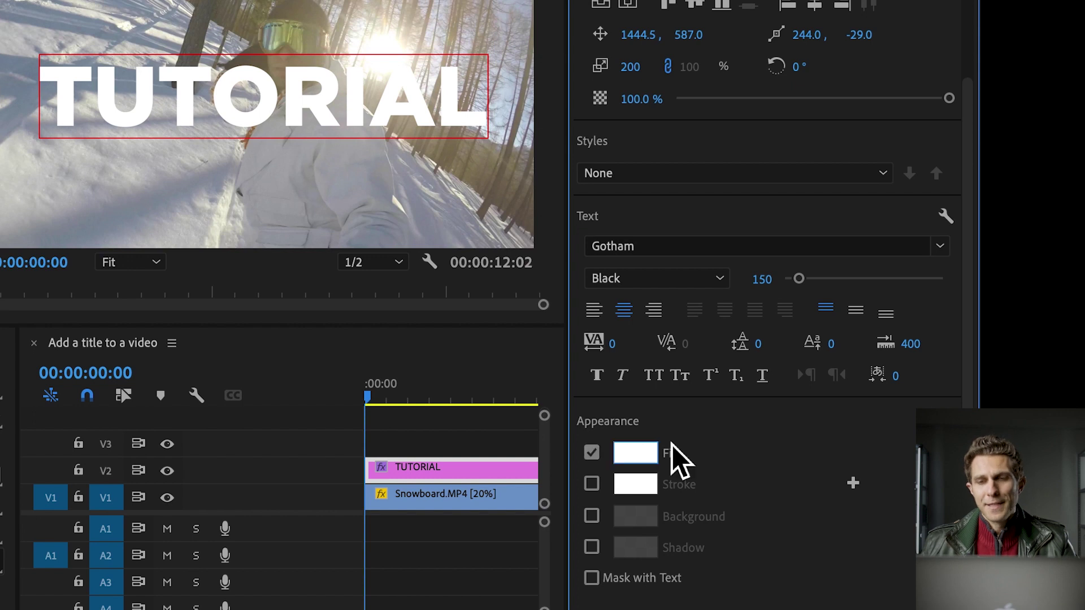
{"action": "left_click", "coordinate": [649, 455]}
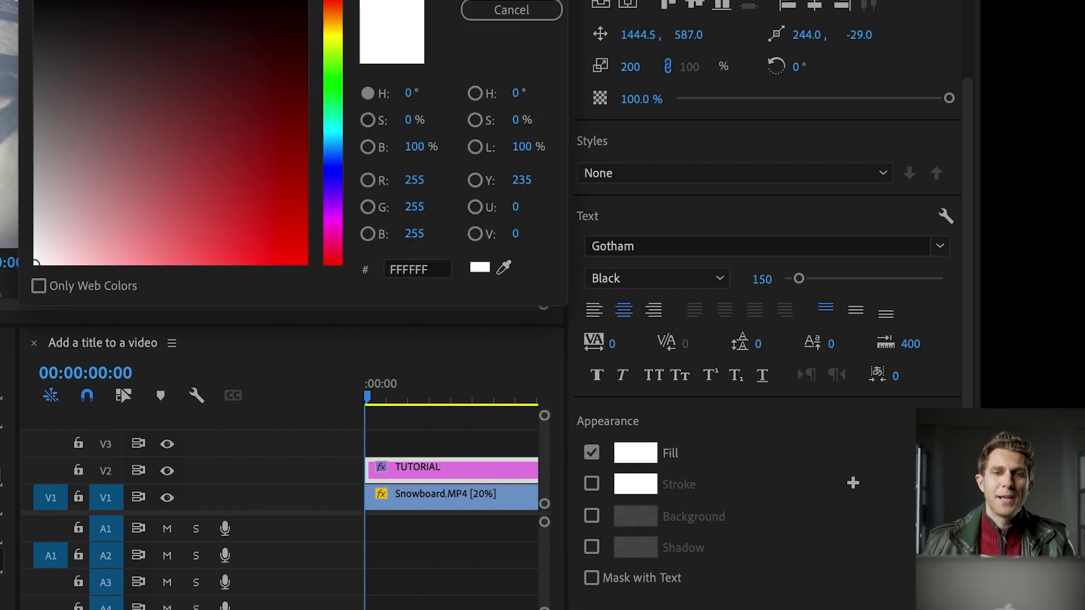
{"action": "left_click_drag", "start_coordinate": [236, 0], "coordinate": [233, 174]}
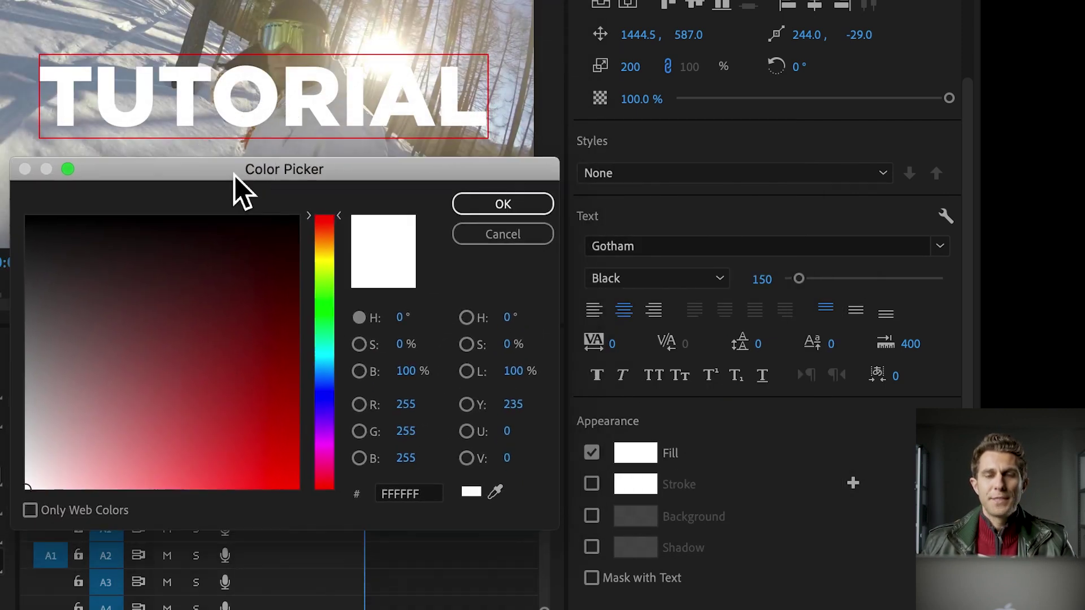
{"action": "left_click", "coordinate": [329, 397]}
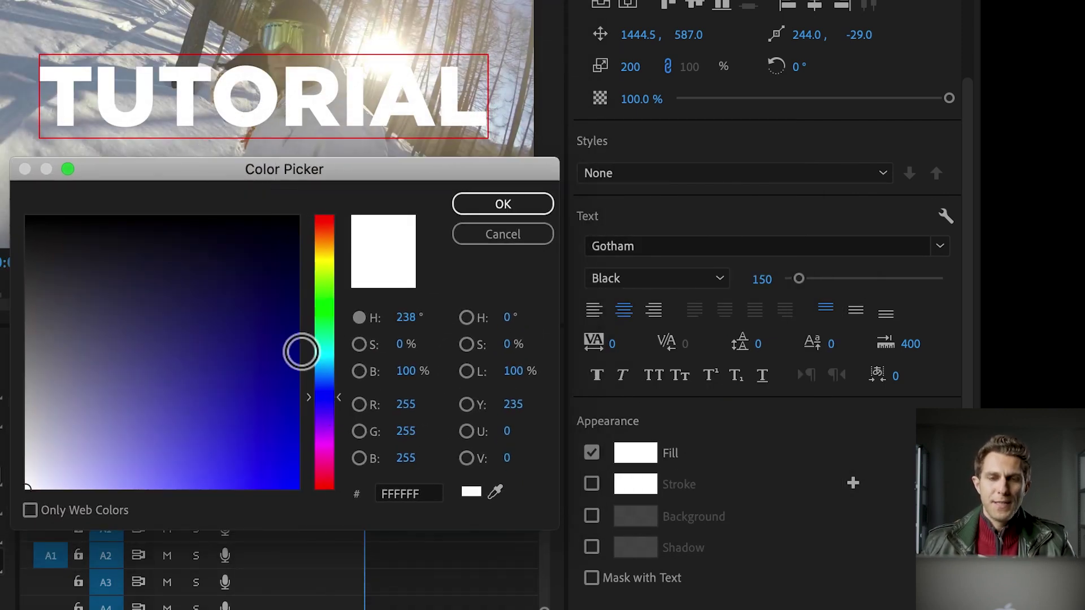
{"action": "left_click_drag", "start_coordinate": [265, 359], "coordinate": [229, 427]}
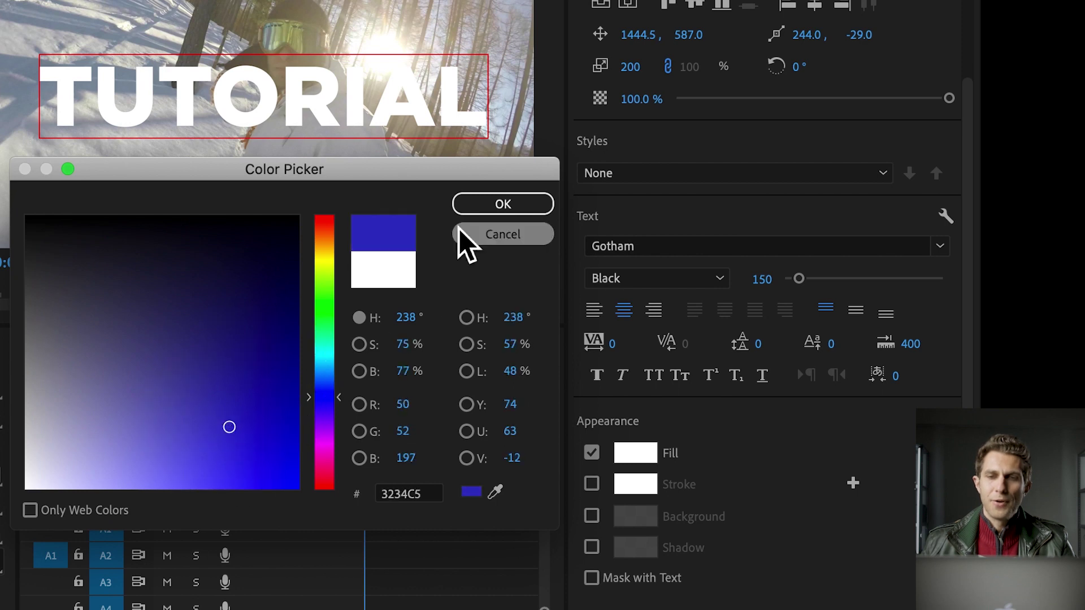
{"action": "left_click", "coordinate": [478, 210]}
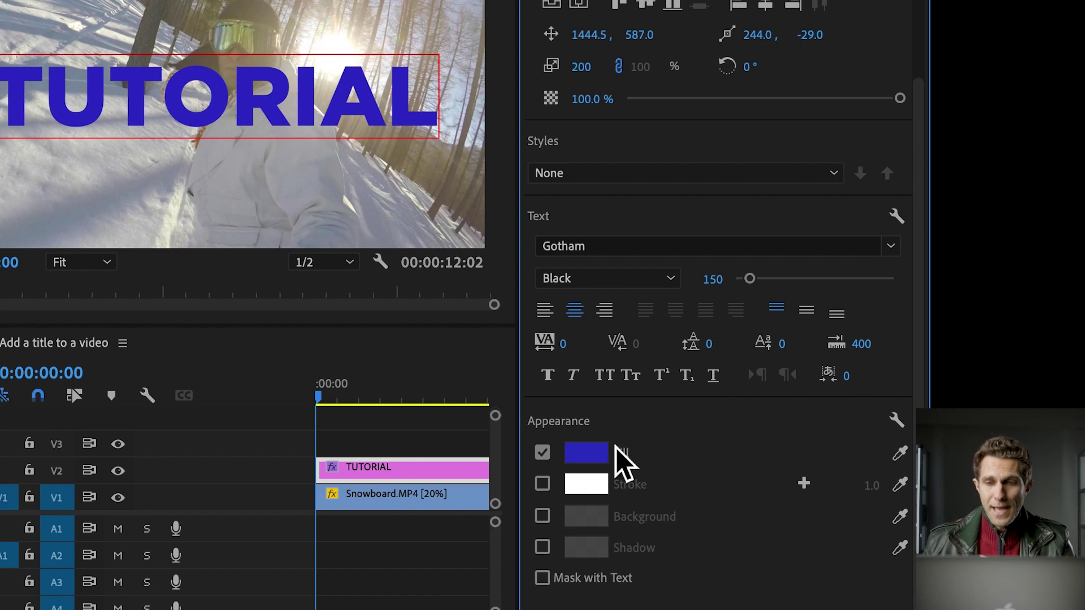
Turn on a white stroke around the letters with width 10.
{"action": "left_click", "coordinate": [545, 487]}
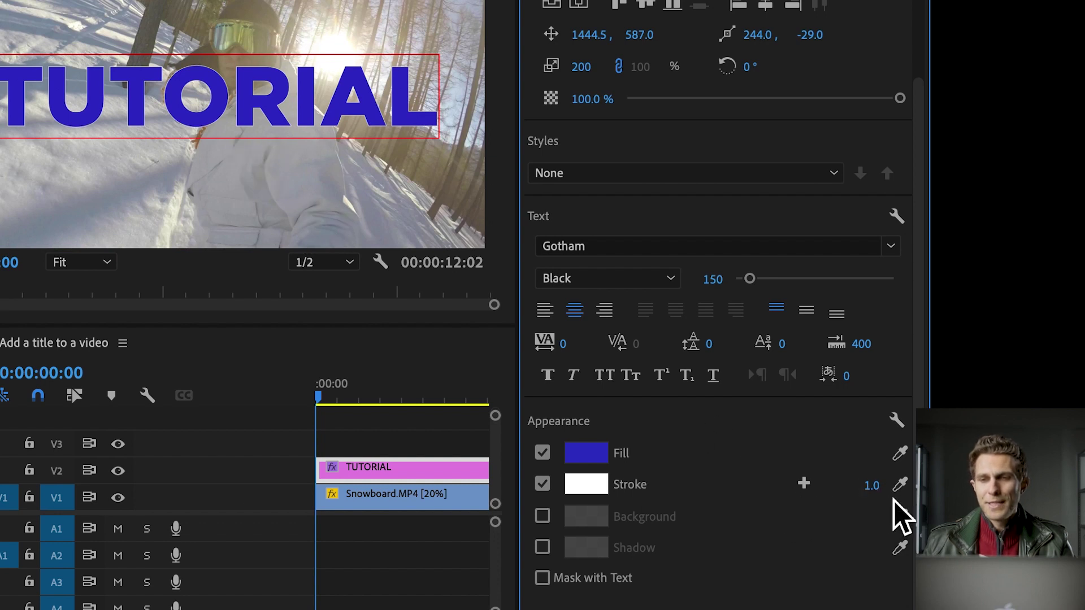
{"action": "left_click", "coordinate": [870, 486]}
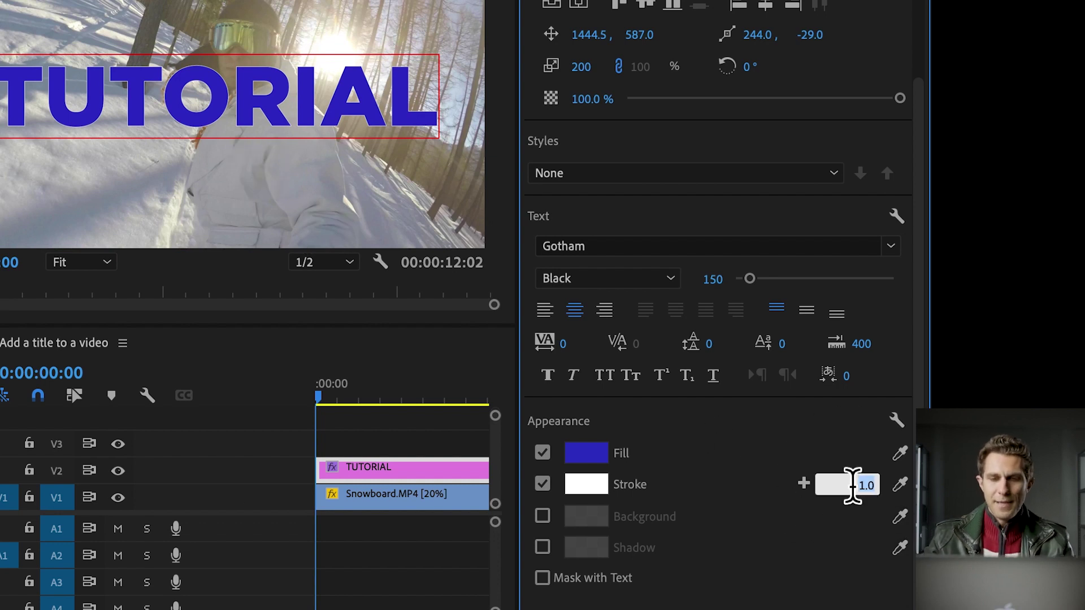
{"action": "type", "text": "10"}
{"action": "key", "text": "Return"}
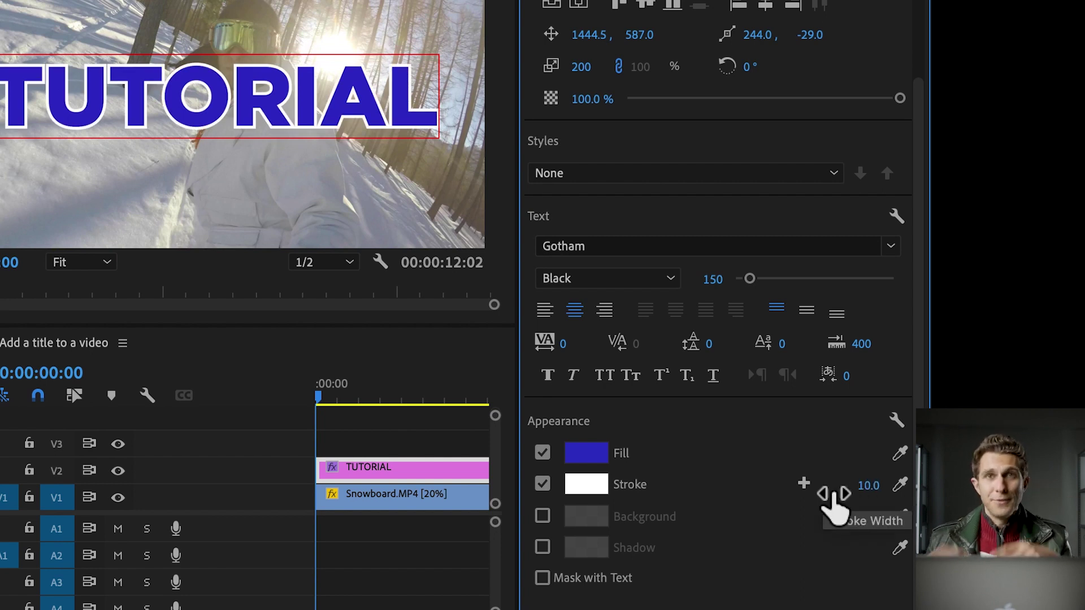
Add a second dark-red (#A20000) stroke of width 10 and switch on the background box.
{"action": "left_click", "coordinate": [805, 486]}
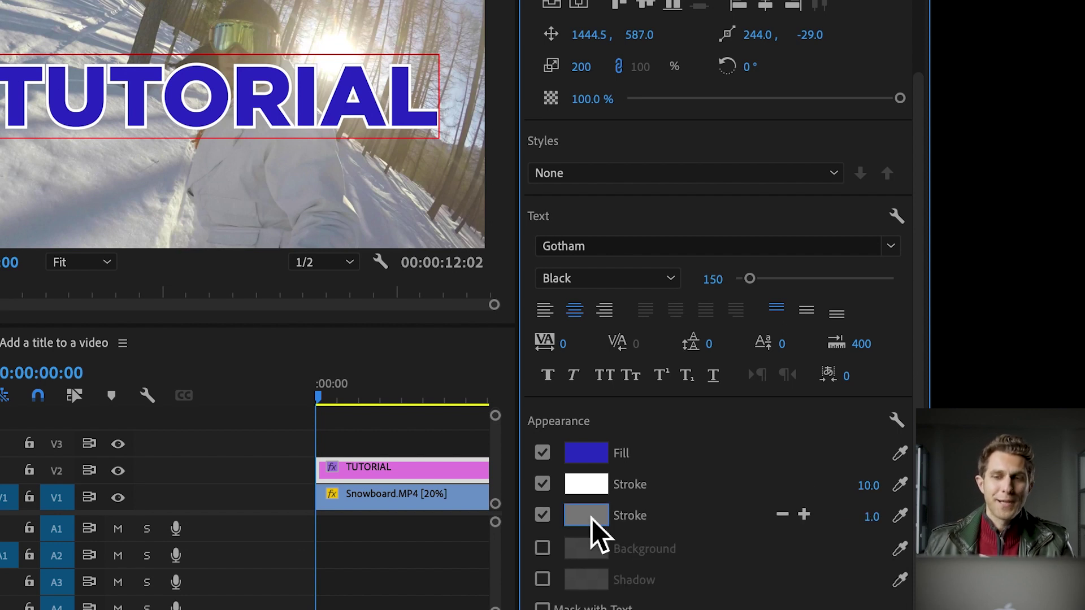
{"action": "left_click", "coordinate": [591, 519]}
{"action": "left_click_drag", "start_coordinate": [226, 388], "coordinate": [250, 390]}
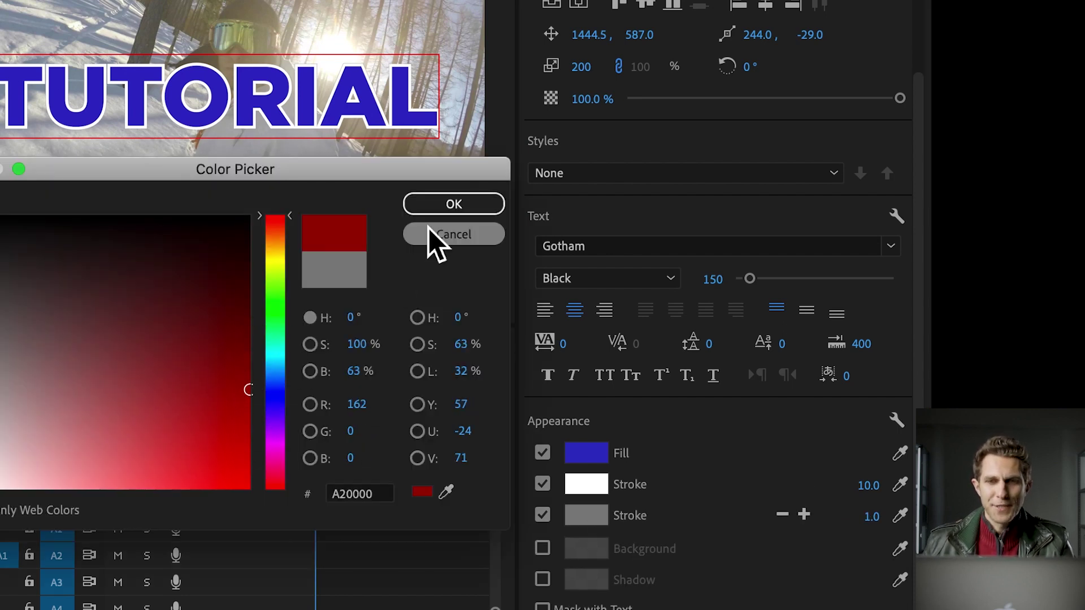
{"action": "left_click", "coordinate": [479, 210]}
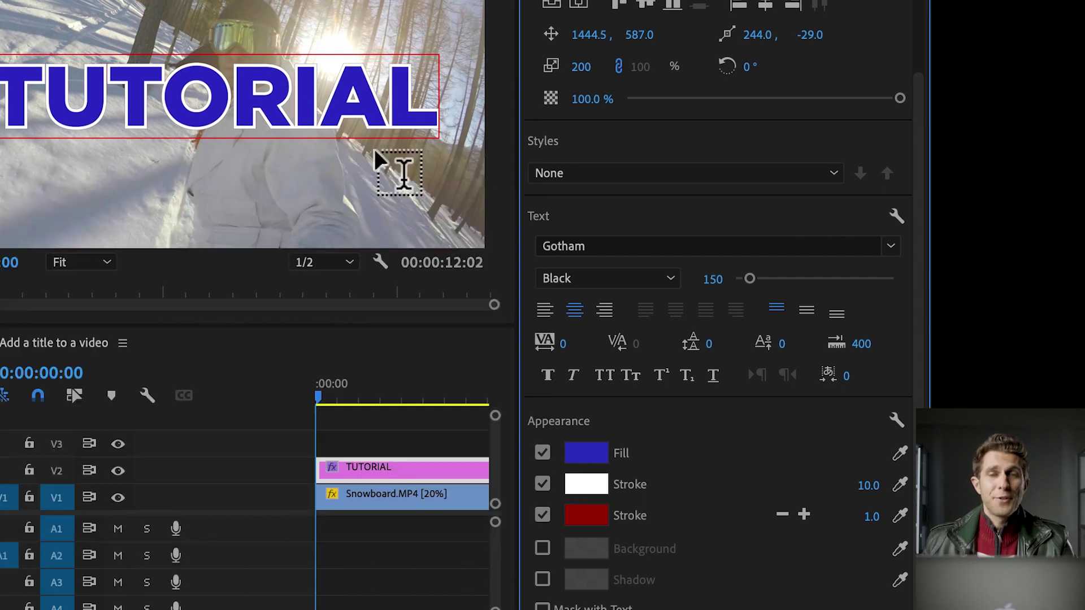
{"action": "left_click", "coordinate": [865, 516]}
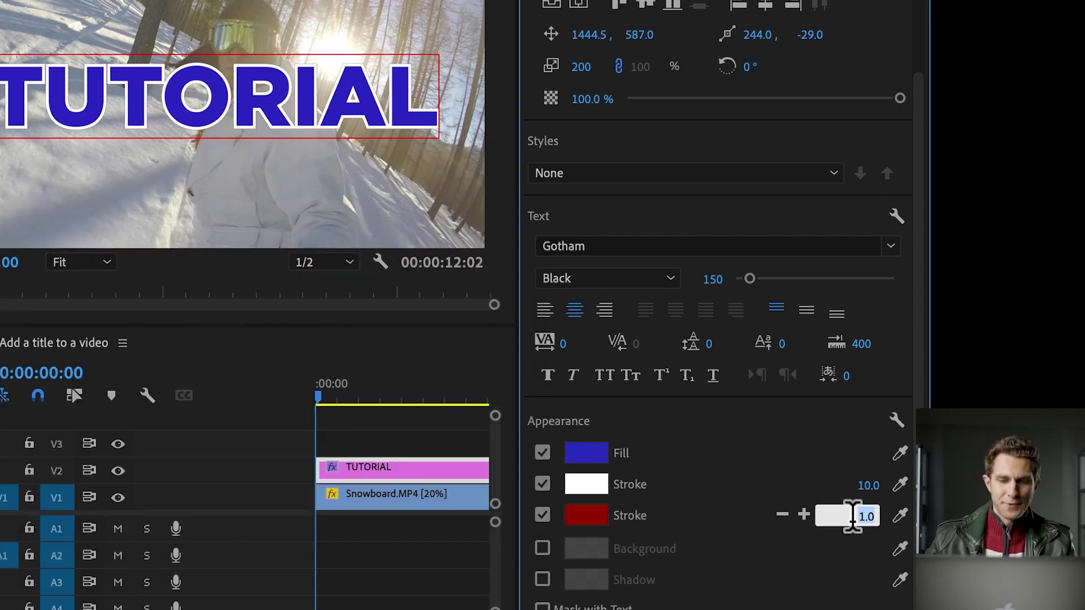
{"action": "type", "text": "10"}
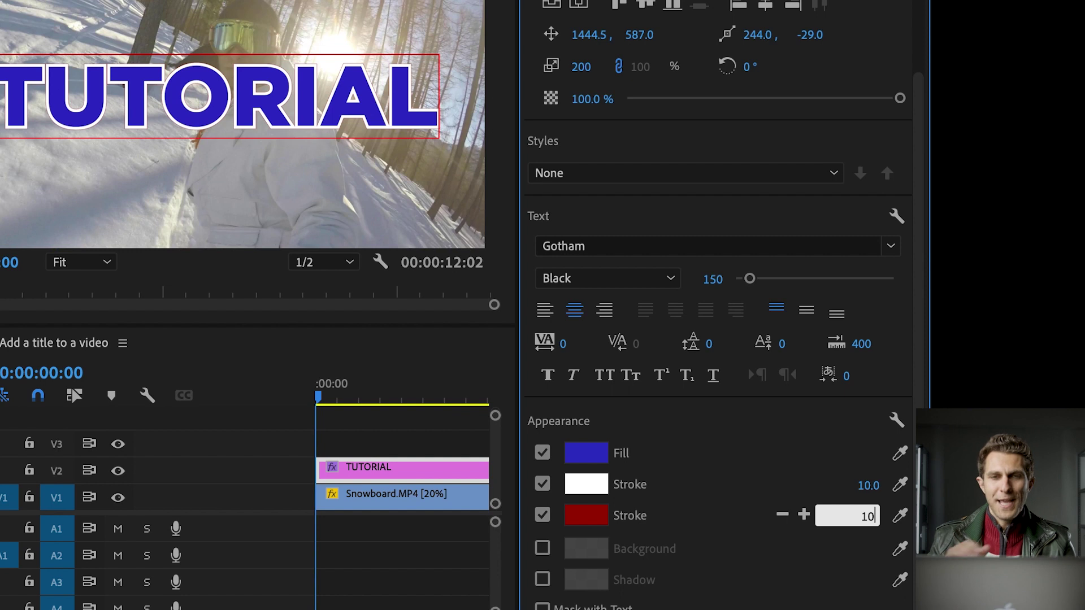
{"action": "key", "text": "Return"}
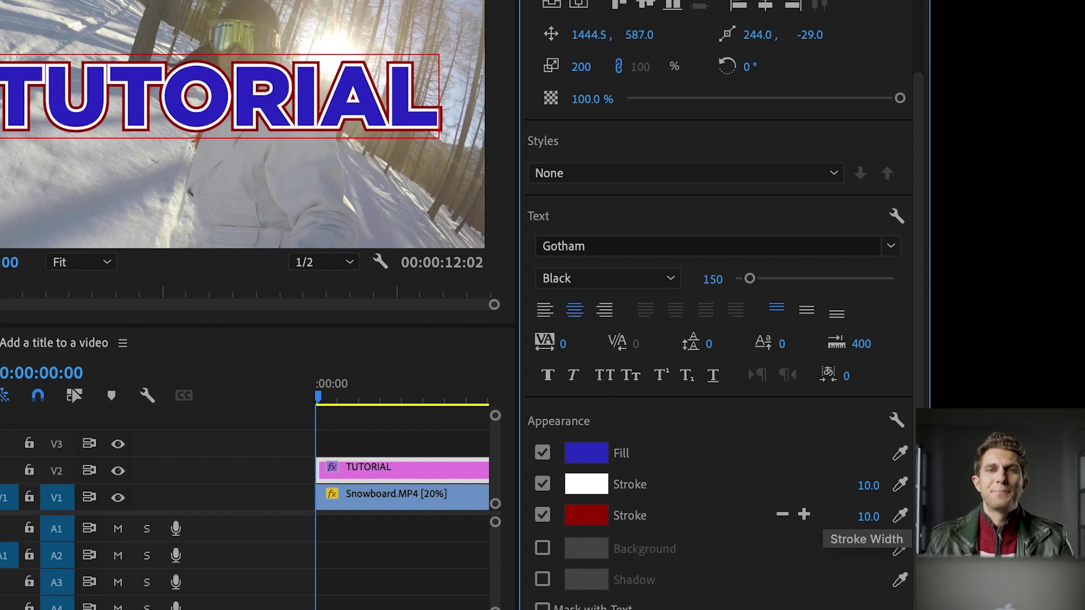
{"action": "left_click", "coordinate": [548, 558]}
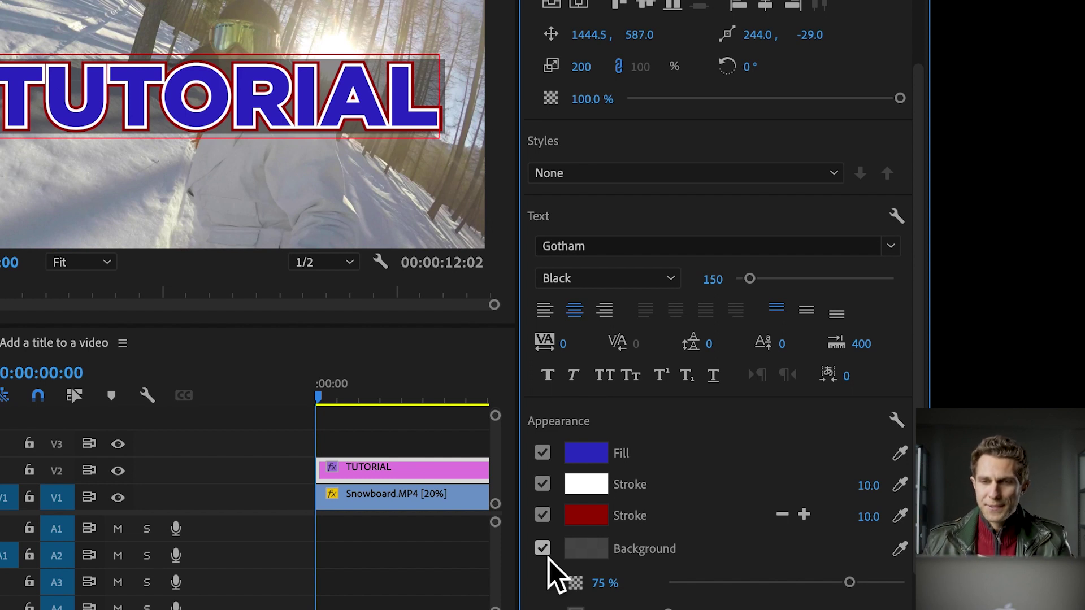
Keep the grey background, set it to 100% opacity with roundness 20, then remove the background.
{"action": "left_click", "coordinate": [595, 553]}
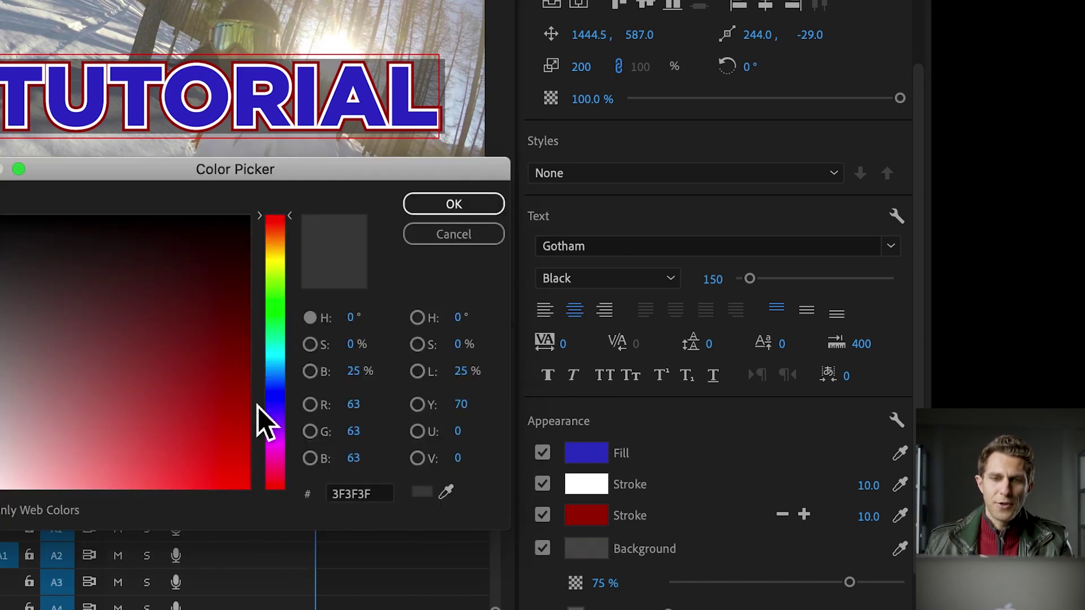
{"action": "left_click", "coordinate": [444, 205]}
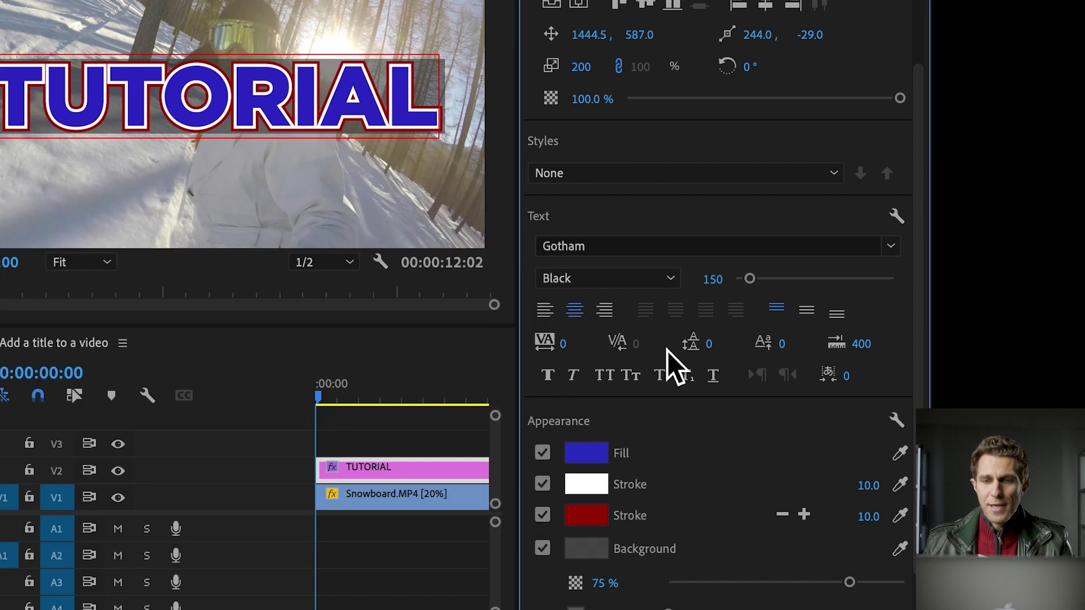
{"action": "scroll", "coordinate": [738, 470], "scroll_direction": "down", "scroll_amount": 3}
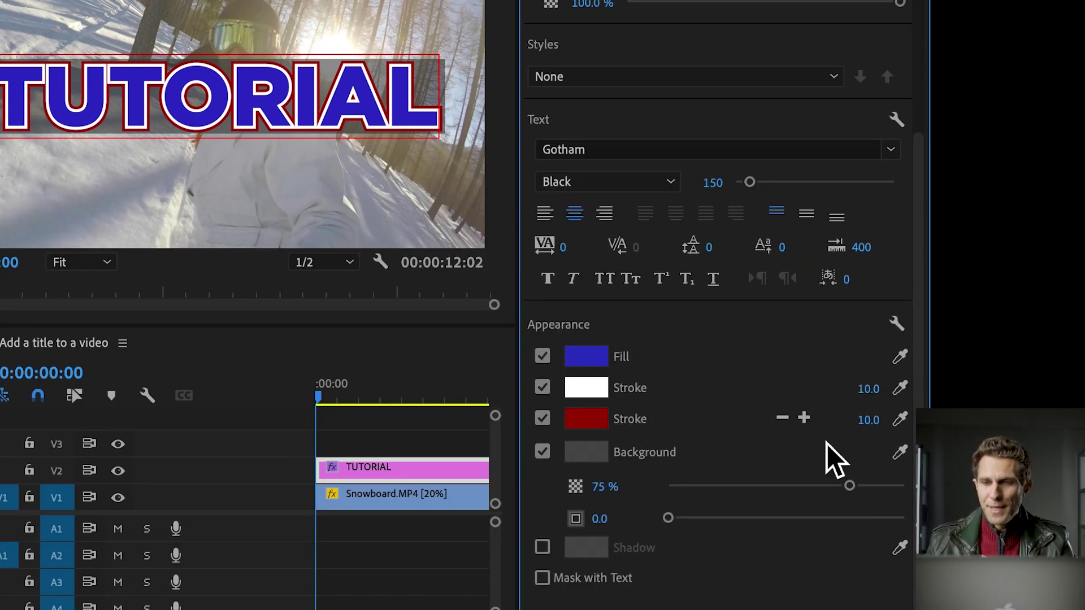
{"action": "left_click_drag", "start_coordinate": [856, 491], "coordinate": [907, 487]}
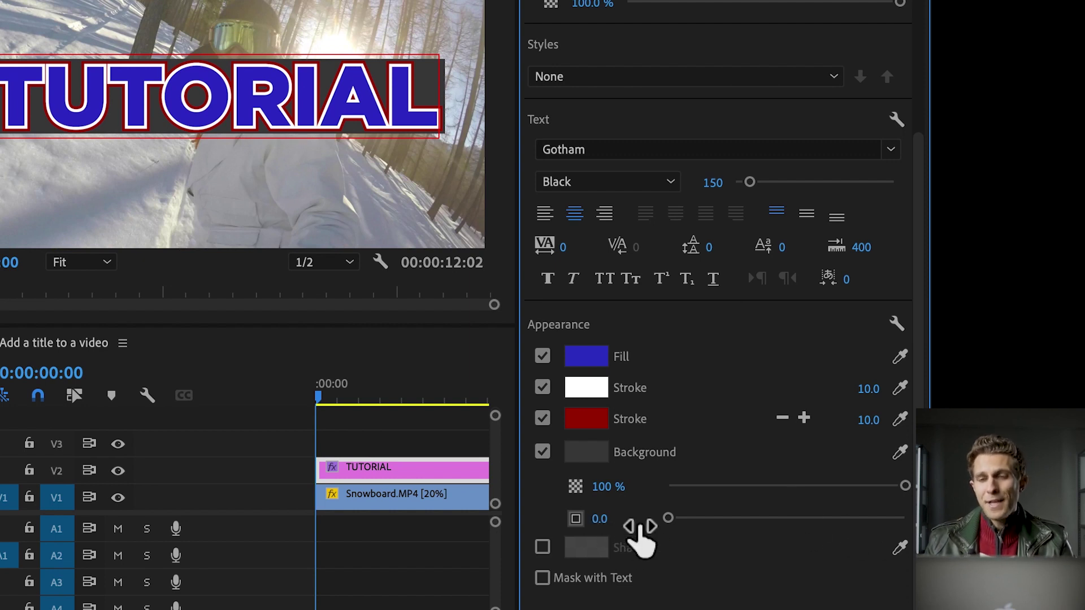
{"action": "left_click", "coordinate": [608, 521]}
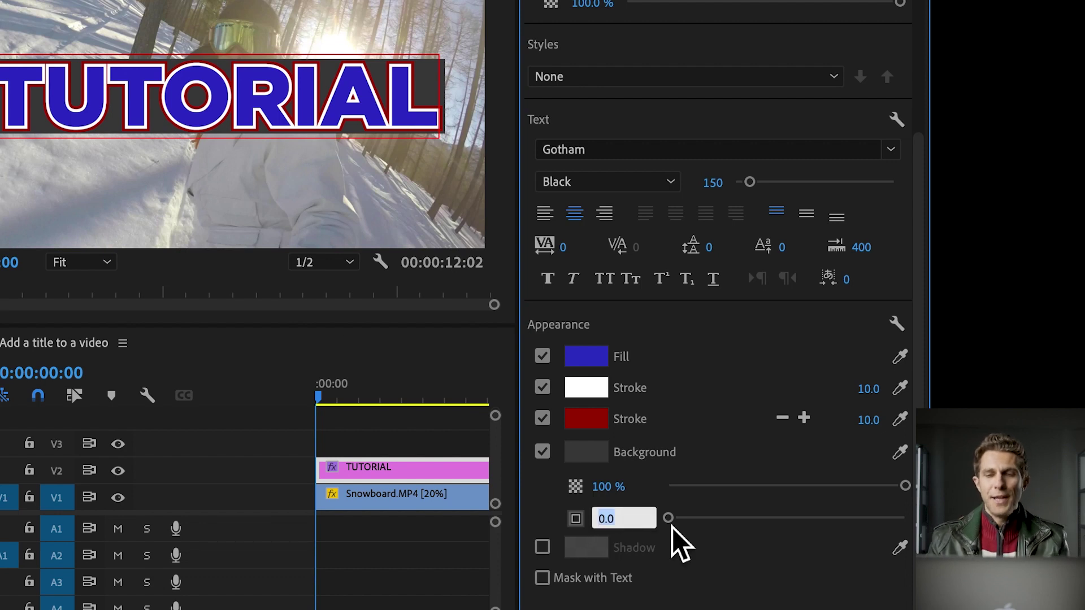
{"action": "type", "text": "20"}
{"action": "key", "text": "Return"}
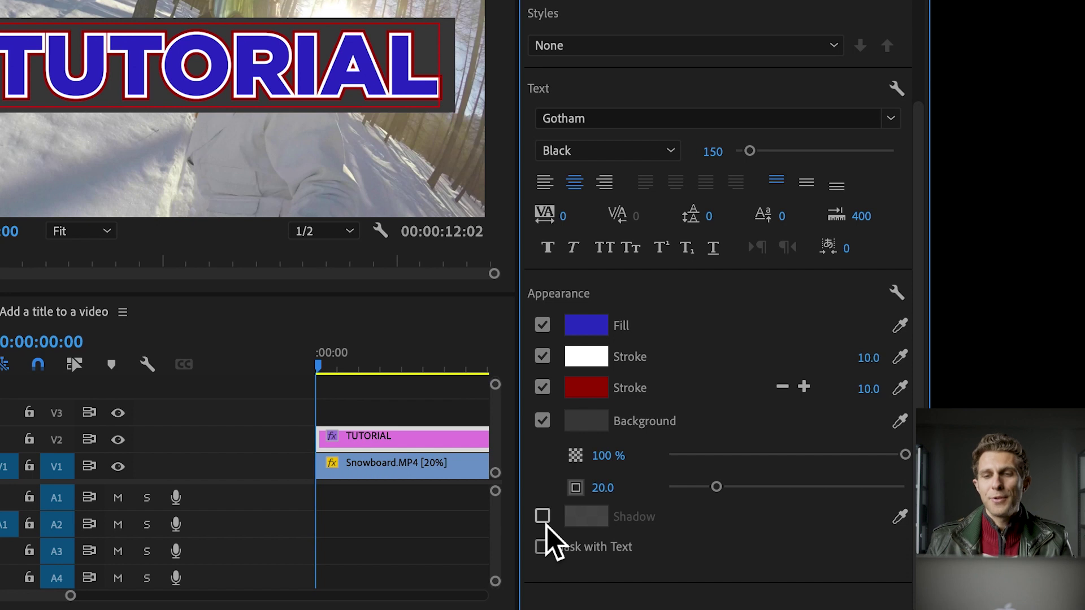
{"action": "left_click", "coordinate": [542, 421]}
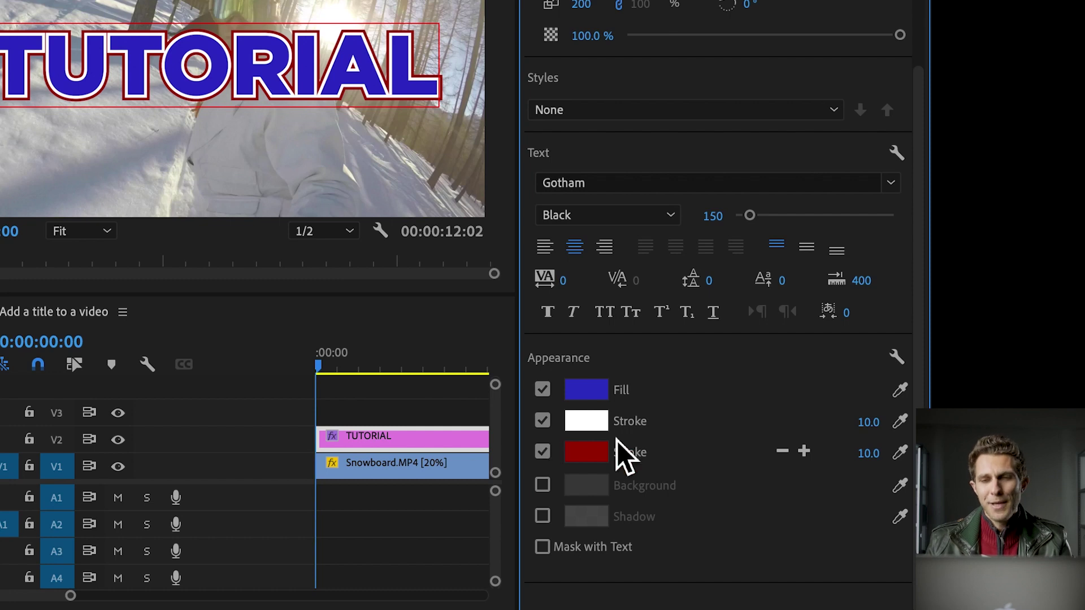
Turn on the drop shadow at full opacity with an angle of about 39°.
{"action": "left_click", "coordinate": [543, 517]}
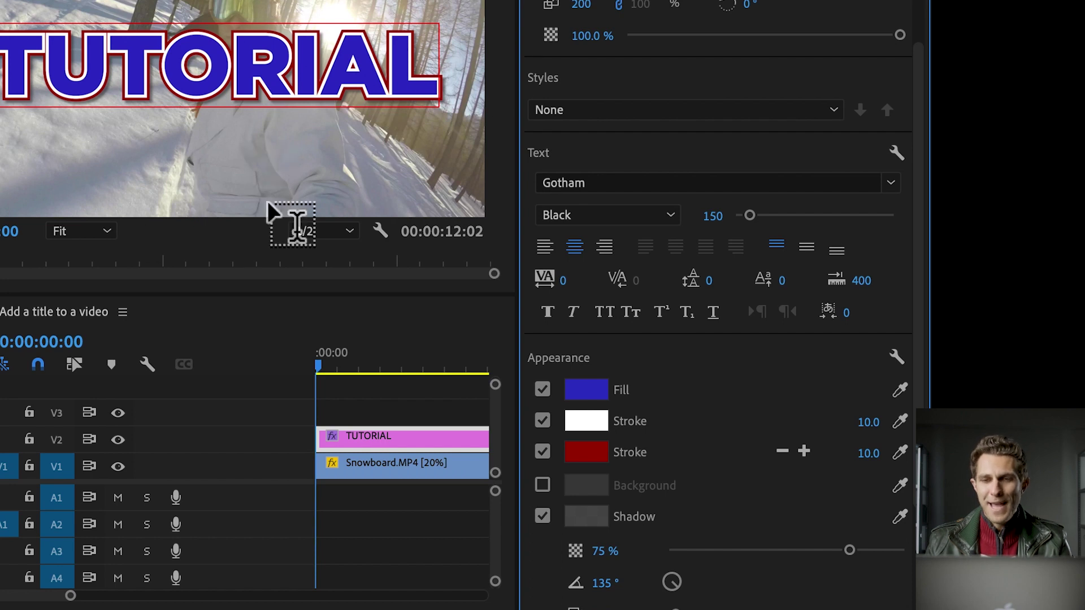
{"action": "scroll", "coordinate": [805, 436], "scroll_direction": "down", "scroll_amount": 3}
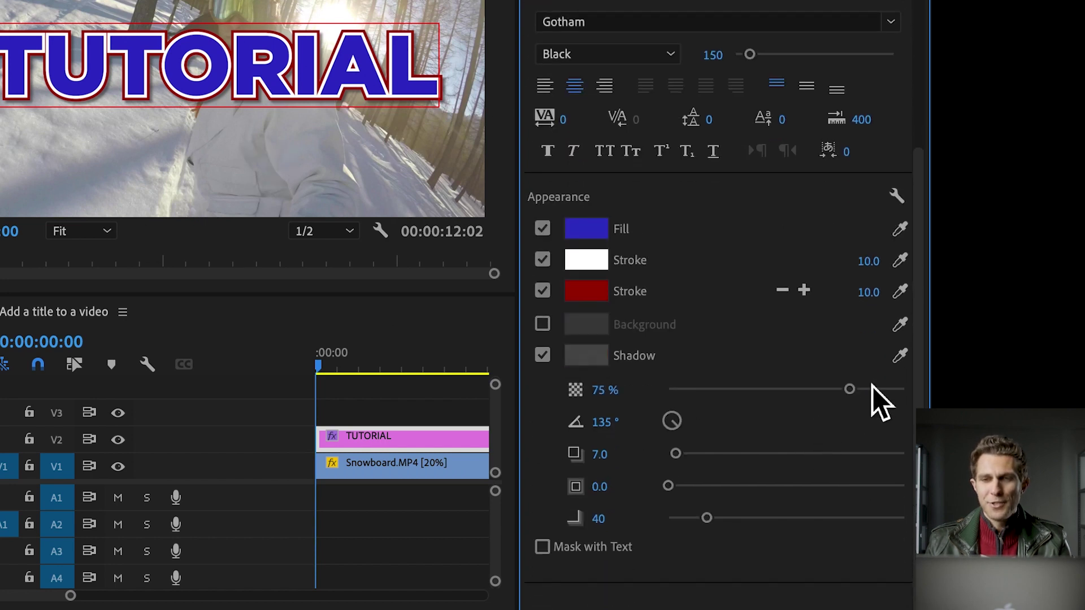
{"action": "left_click_drag", "start_coordinate": [850, 389], "coordinate": [915, 390]}
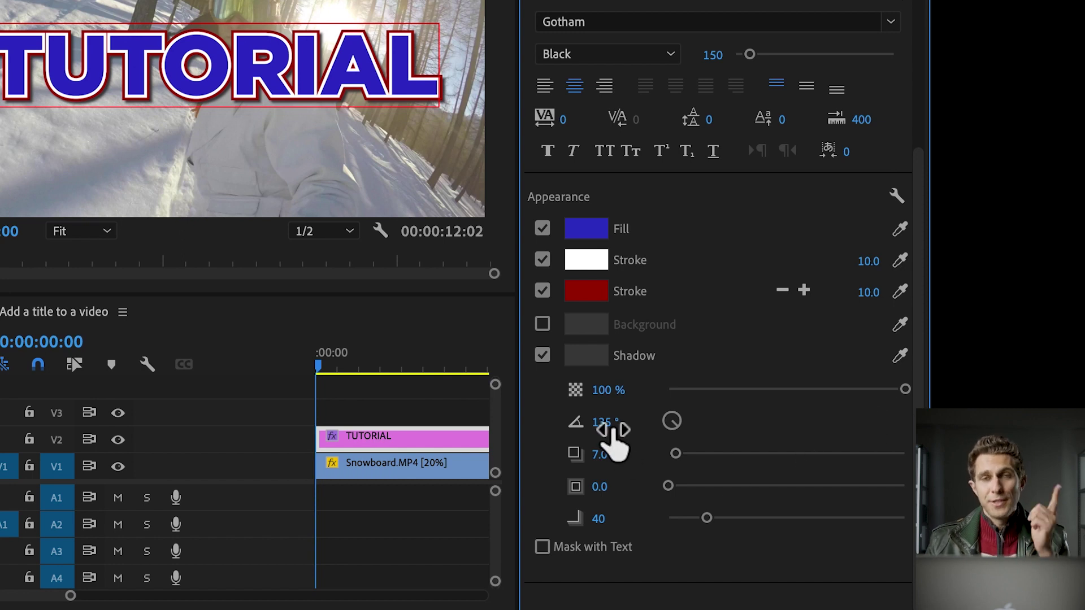
{"action": "mouse_move", "coordinate": [612, 432]}
{"action": "left_mouse_down"}
{"action": "mouse_move", "coordinate": [548, 433]}
{"action": "mouse_move", "coordinate": [596, 432]}
{"action": "left_mouse_up"}
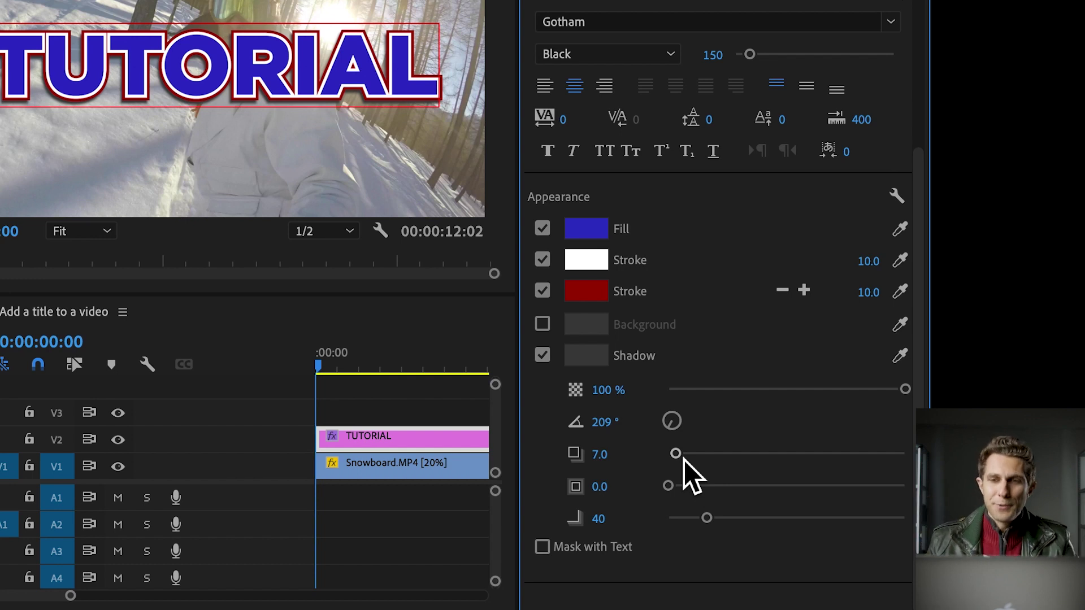
Set the shadow distance to 28.1, size to 8.6 and blur to 224.
{"action": "left_click_drag", "start_coordinate": [678, 455], "coordinate": [741, 461]}
{"action": "left_click_drag", "start_coordinate": [716, 459], "coordinate": [701, 481]}
{"action": "left_click_drag", "start_coordinate": [643, 497], "coordinate": [692, 503]}
{"action": "left_click_drag", "start_coordinate": [611, 531], "coordinate": [853, 518]}
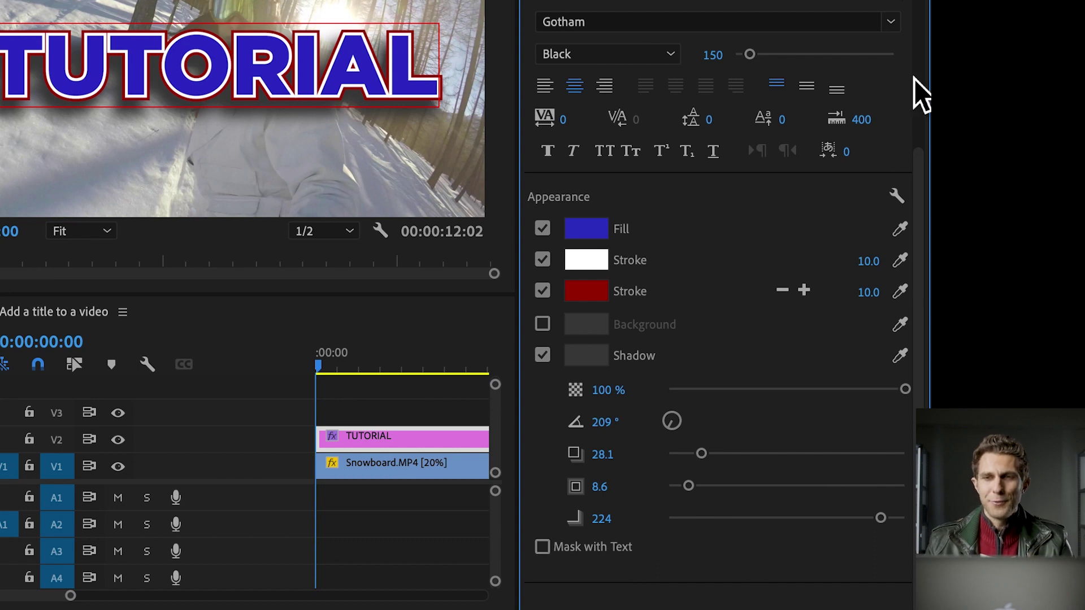
{"action": "left_click", "coordinate": [923, 185]}
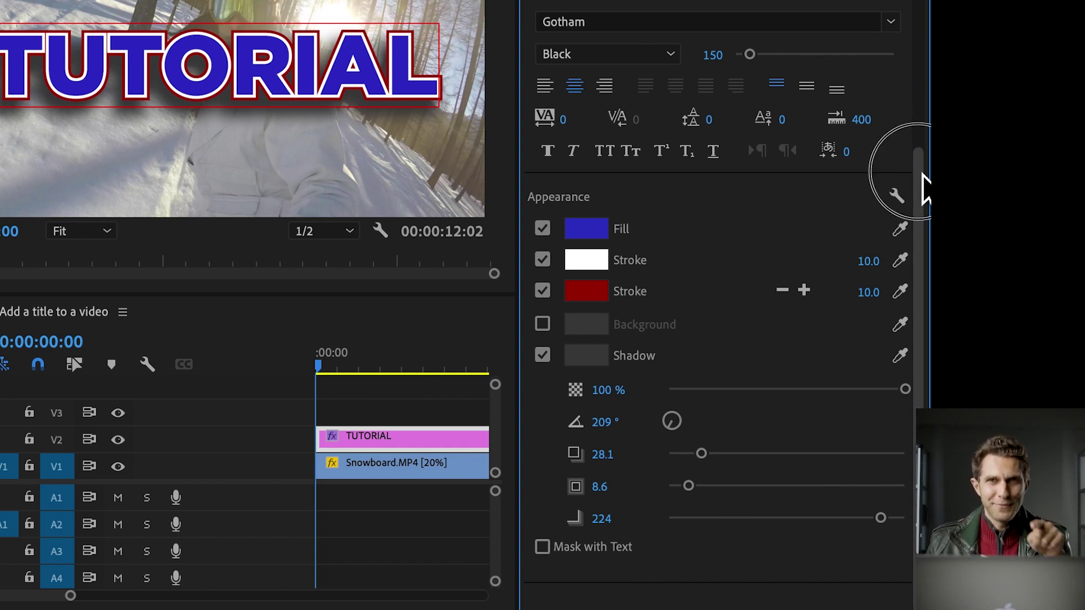
{"action": "left_click_drag", "start_coordinate": [923, 186], "coordinate": [919, 3]}
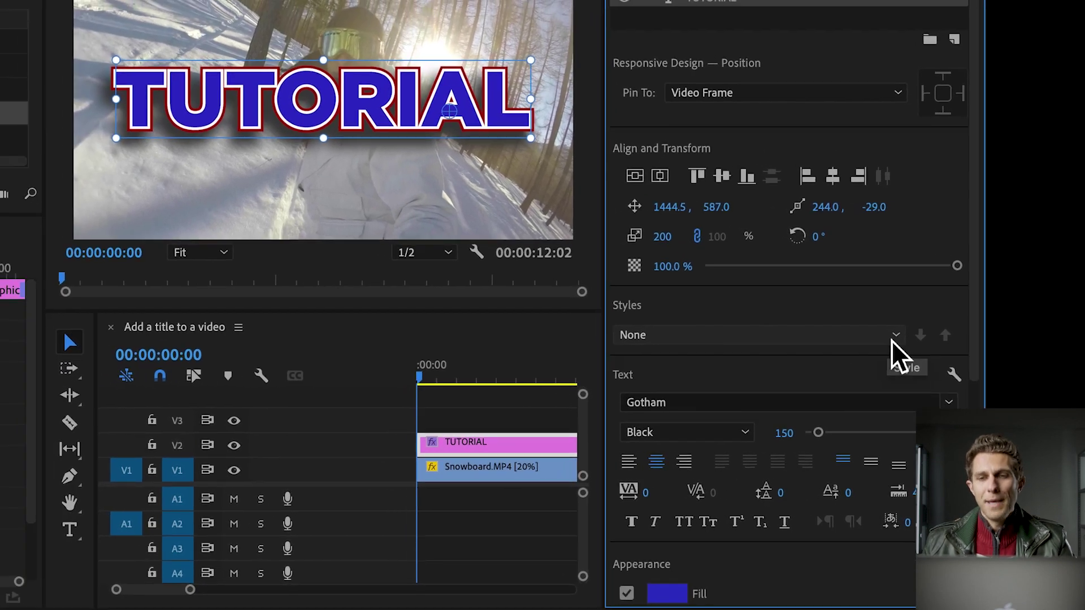
Create a new text style from the title named 'Blue and red'.
{"action": "left_click", "coordinate": [893, 338]}
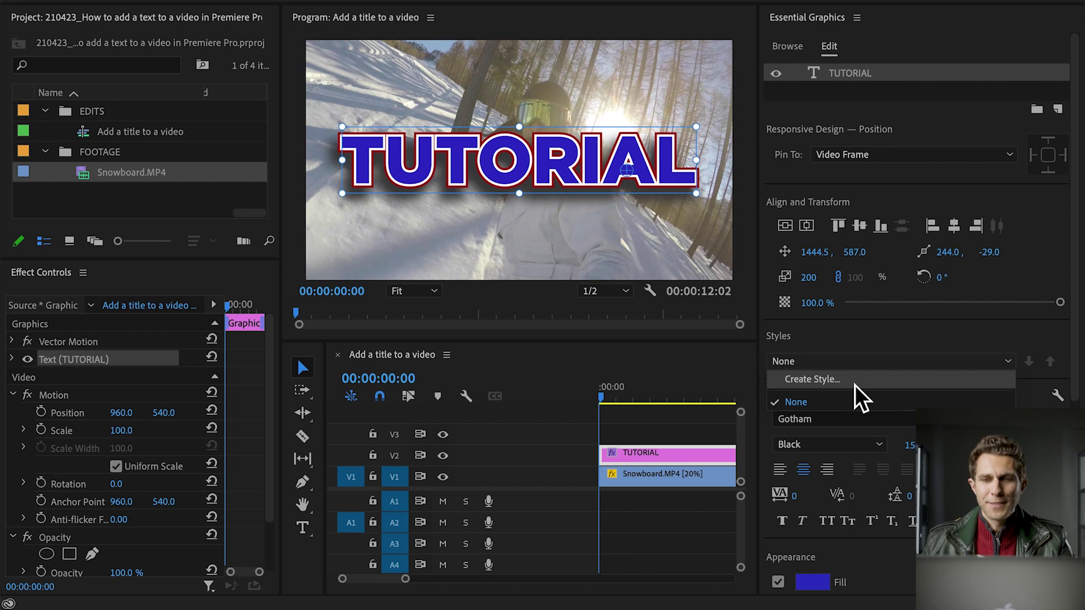
{"action": "left_click", "coordinate": [855, 385]}
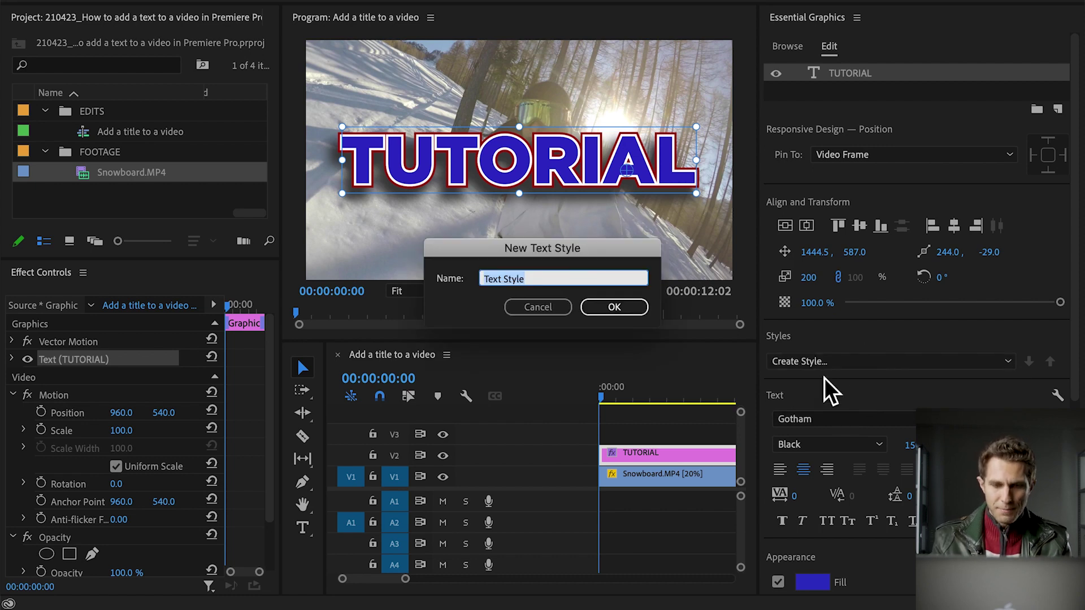
{"action": "type", "text": "Blue and red"}
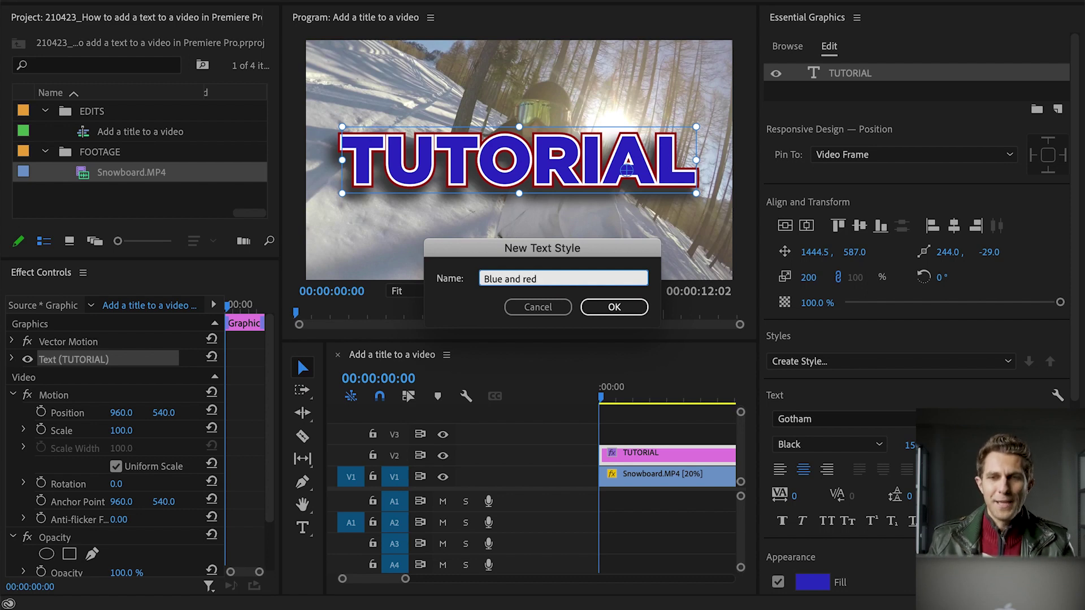
{"action": "key", "text": "Return"}
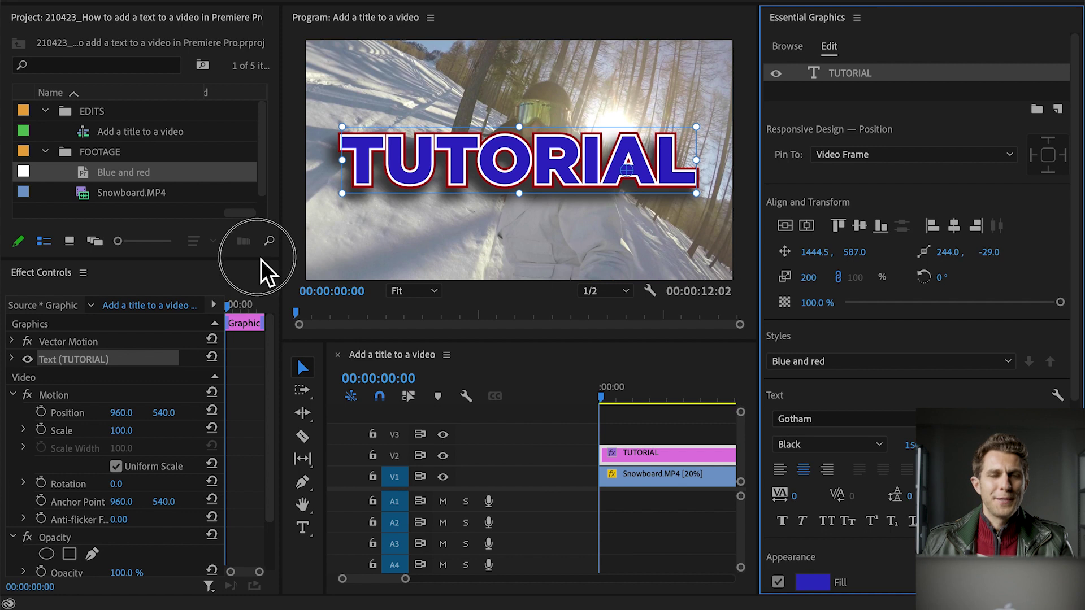
Create a 'Text styles' bin in the Project panel and move the Blue and red style into it.
{"action": "left_click_drag", "start_coordinate": [261, 261], "coordinate": [254, 396]}
{"action": "left_click", "coordinate": [126, 270]}
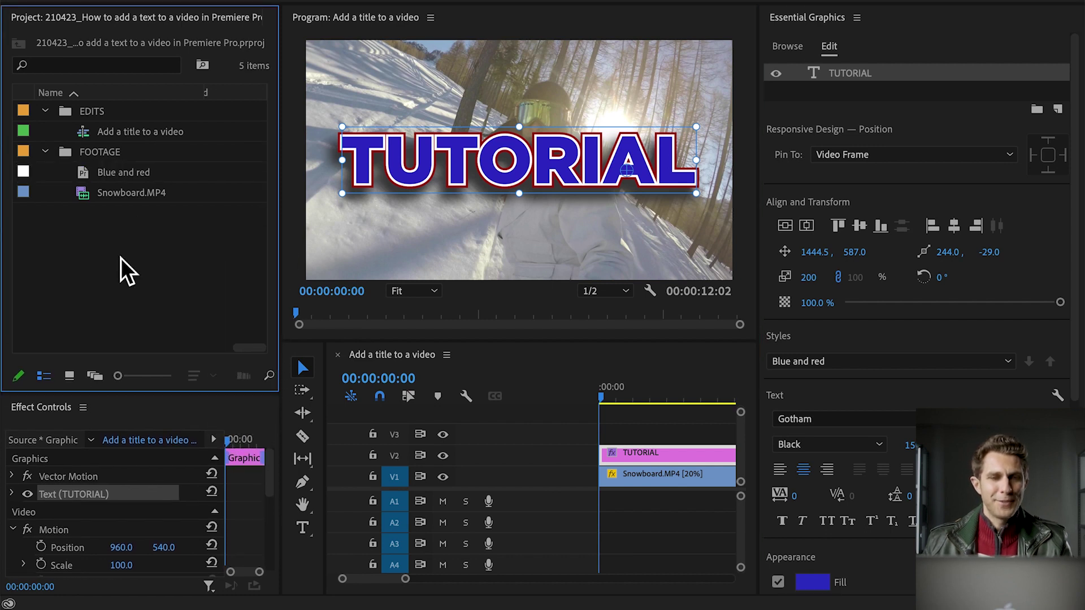
{"action": "right_click", "coordinate": [134, 258]}
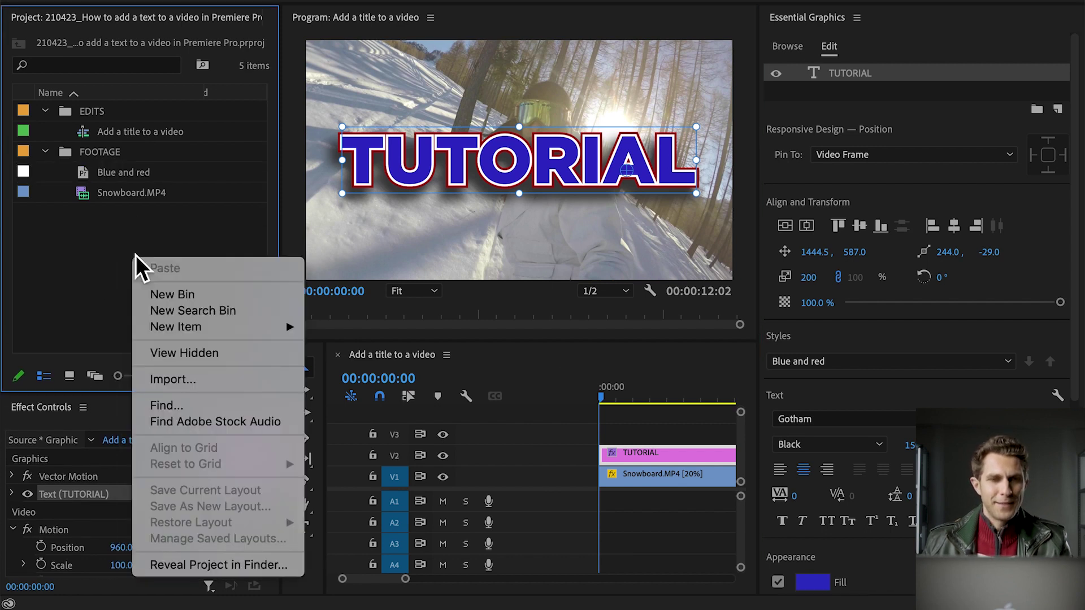
{"action": "left_click", "coordinate": [196, 291]}
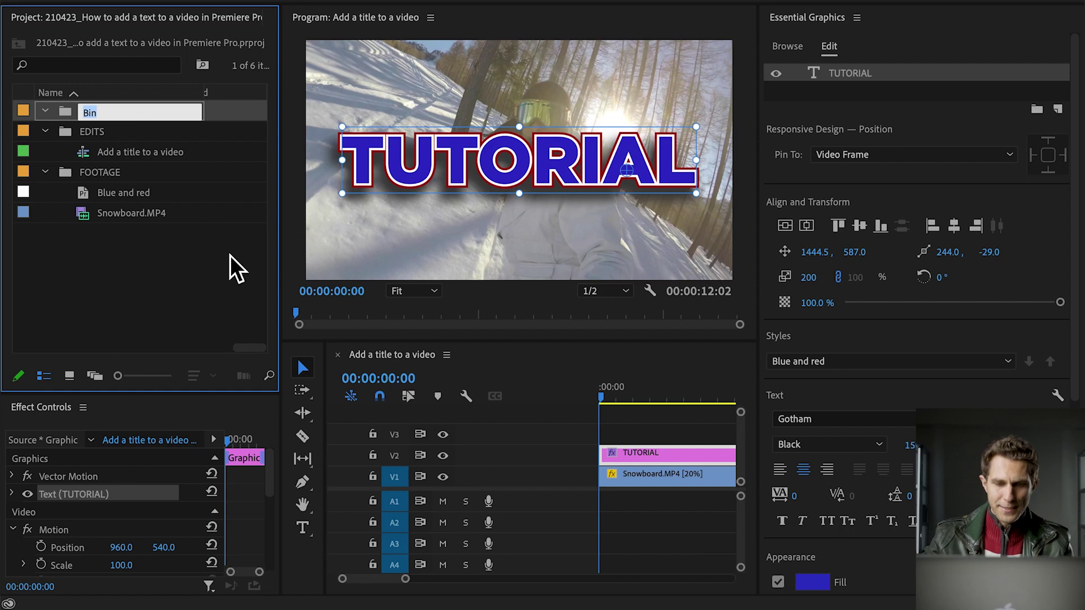
{"action": "type", "text": "Text sty"}
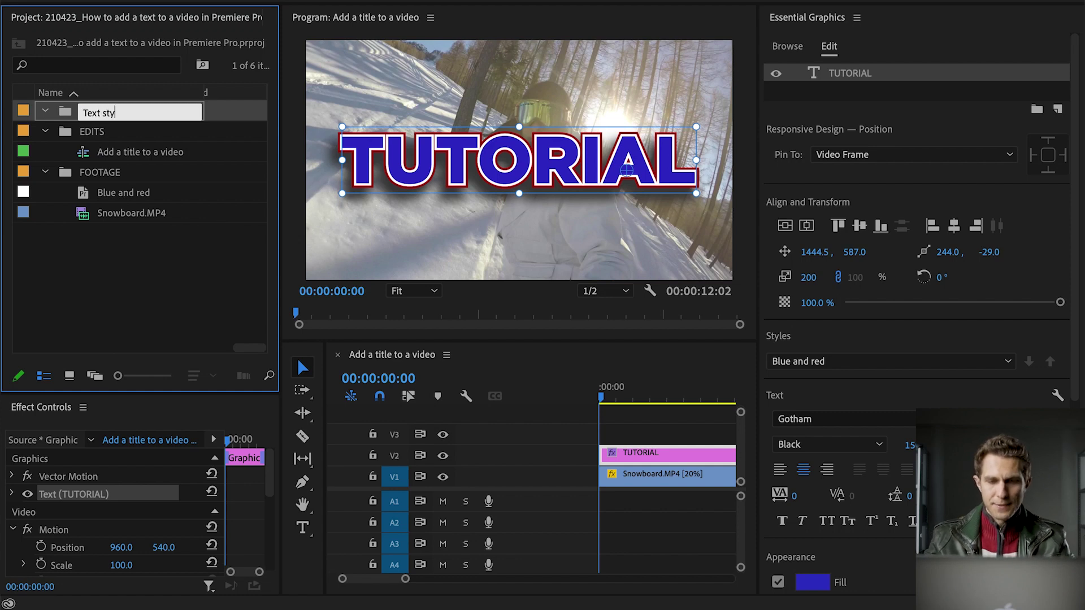
{"action": "type", "text": "les"}
{"action": "key", "text": "Tab"}
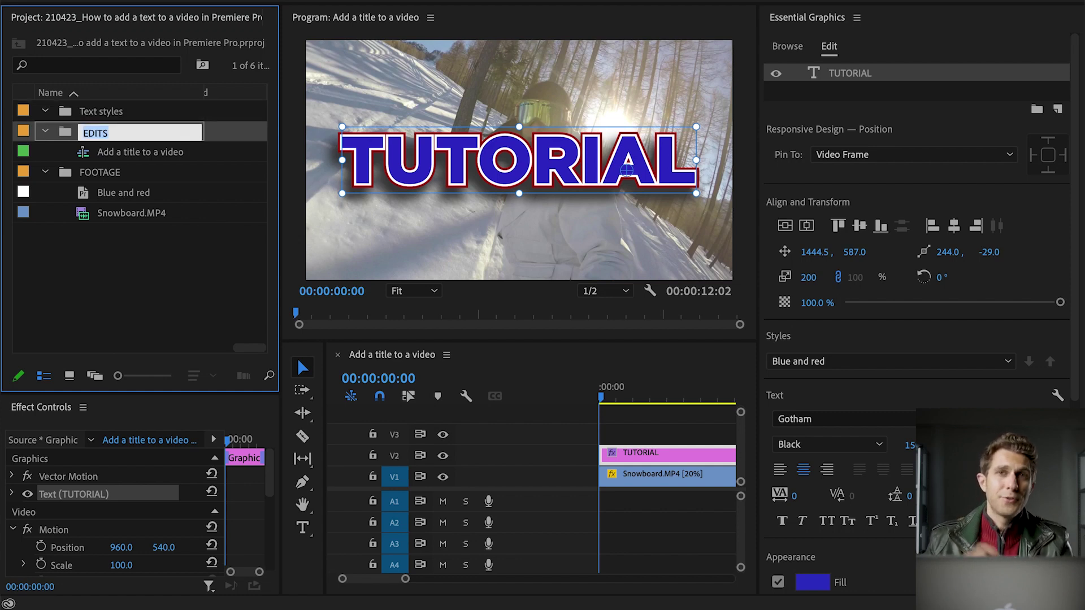
{"action": "left_click", "coordinate": [123, 195]}
{"action": "left_click_drag", "start_coordinate": [87, 200], "coordinate": [76, 113]}
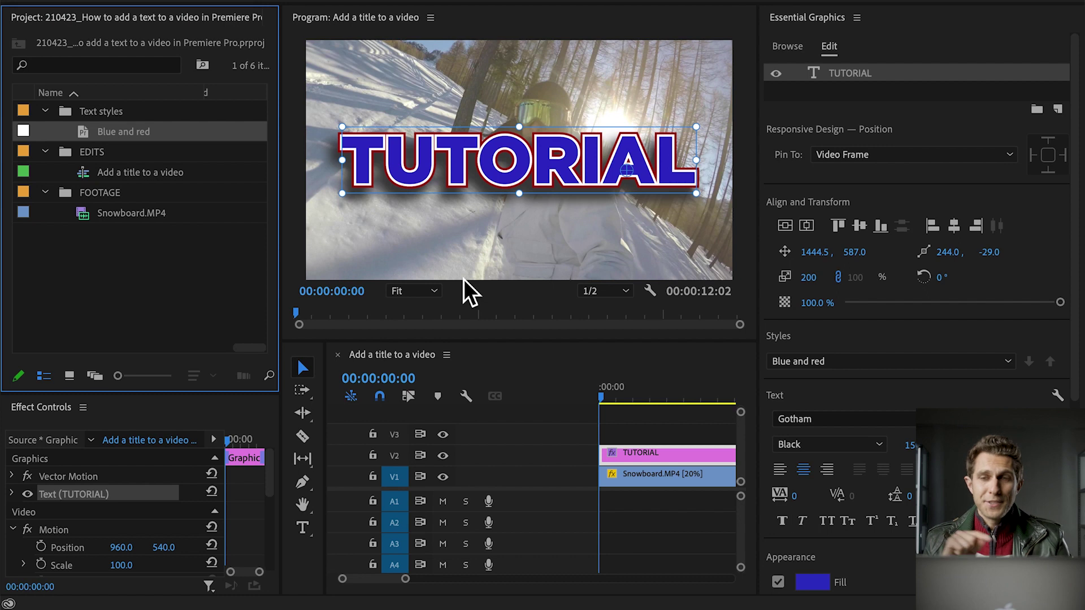
Add a new text layer at the frame's lower left (180.9, 937.0) and apply the Blue and red style.
{"action": "left_click", "coordinate": [882, 89]}
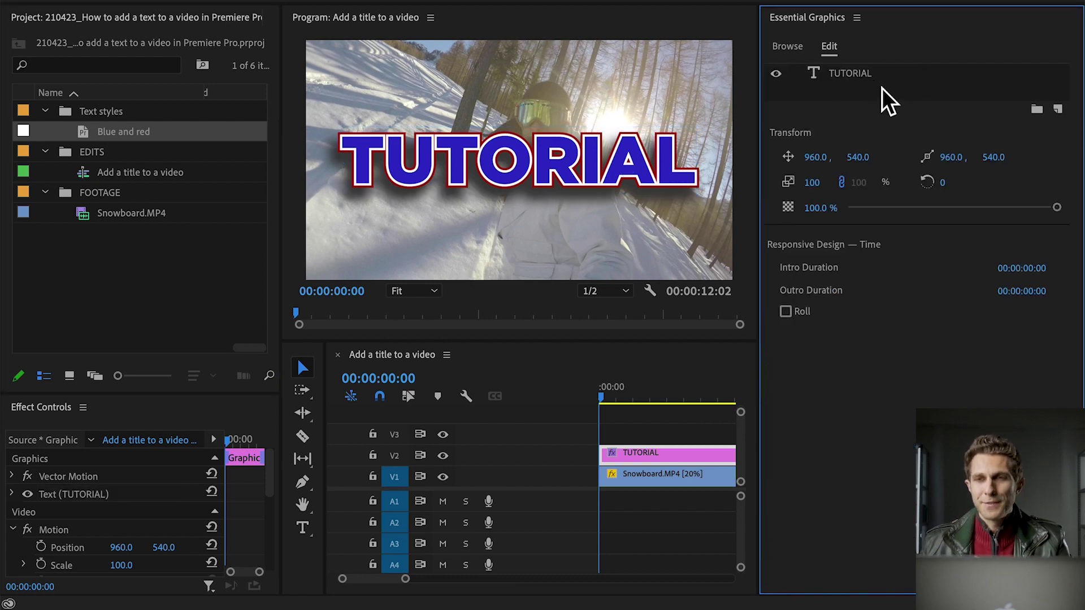
{"action": "left_click", "coordinate": [1057, 109]}
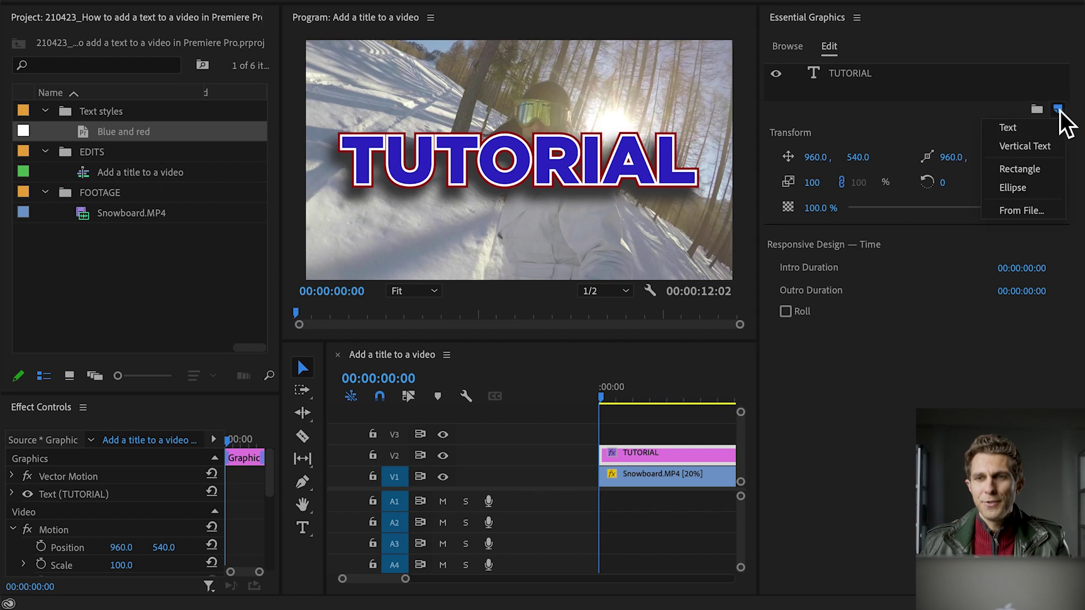
{"action": "left_click", "coordinate": [1026, 126]}
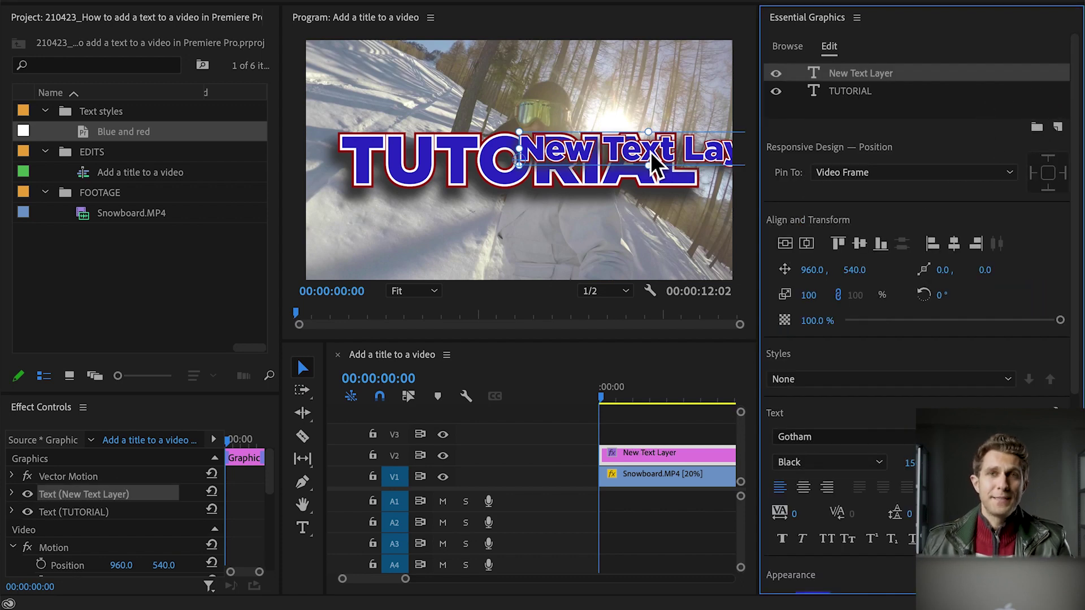
{"action": "left_click_drag", "start_coordinate": [654, 170], "coordinate": [481, 252]}
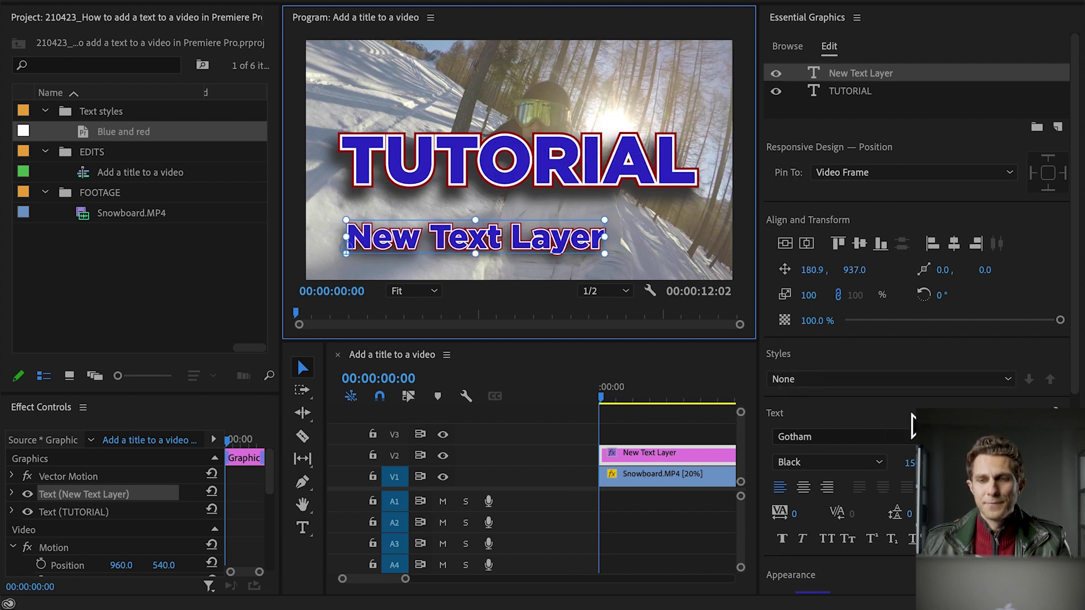
{"action": "left_click", "coordinate": [876, 380]}
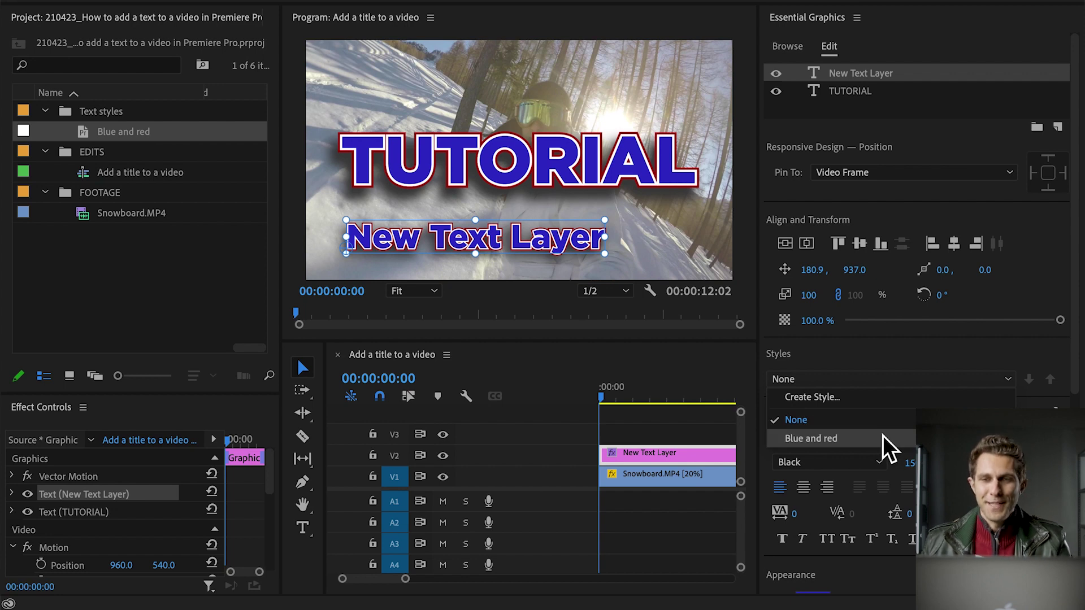
{"action": "left_click", "coordinate": [884, 437]}
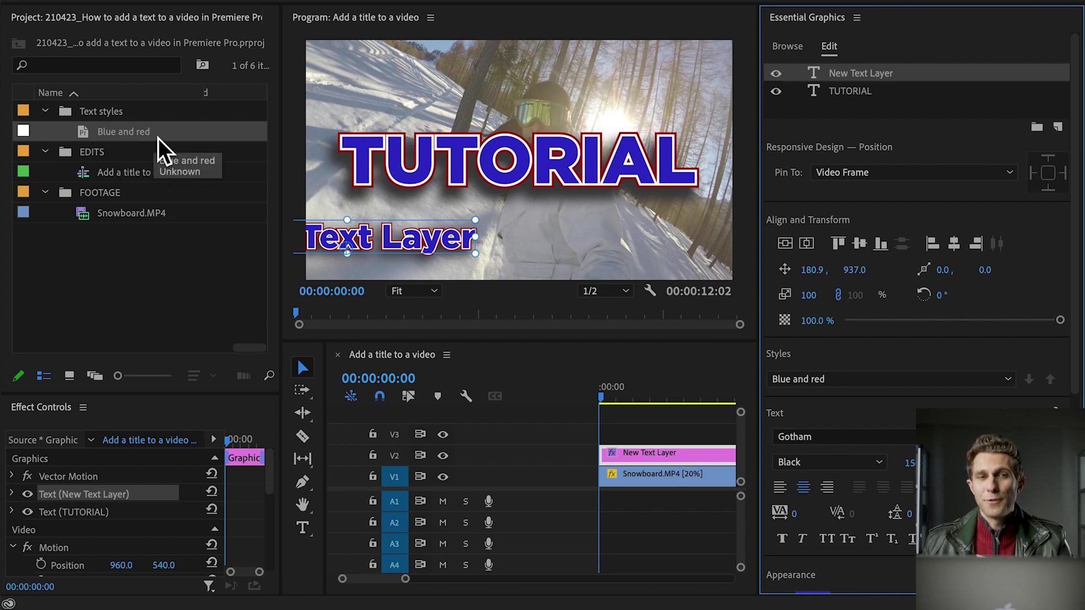
Export the Blue and red text style from the Project panel to 'Blue and red.prtextstyle'.
{"action": "right_click", "coordinate": [124, 134]}
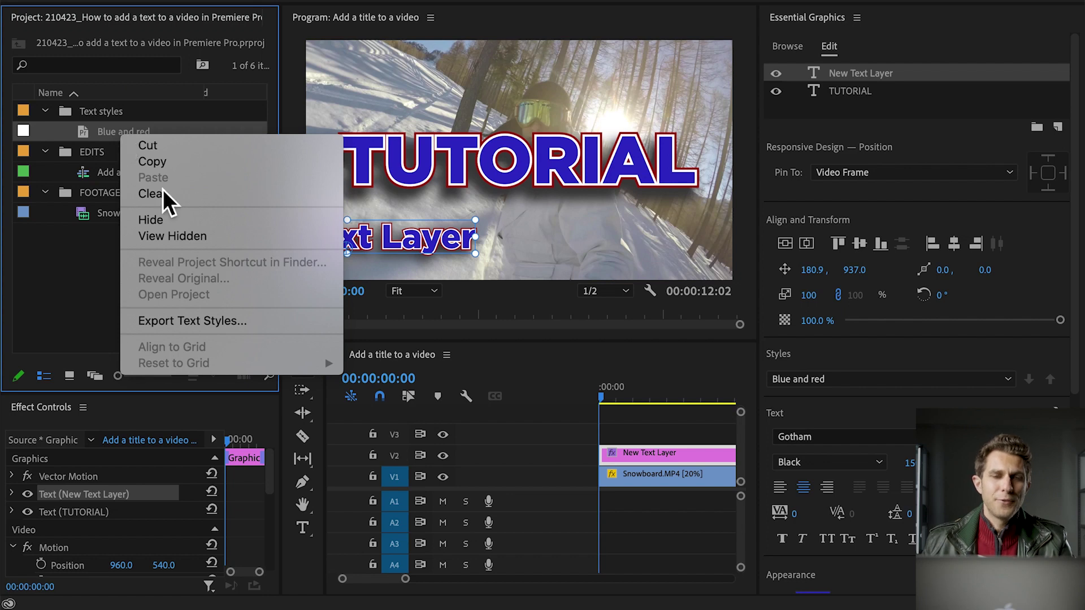
{"action": "left_click", "coordinate": [215, 324]}
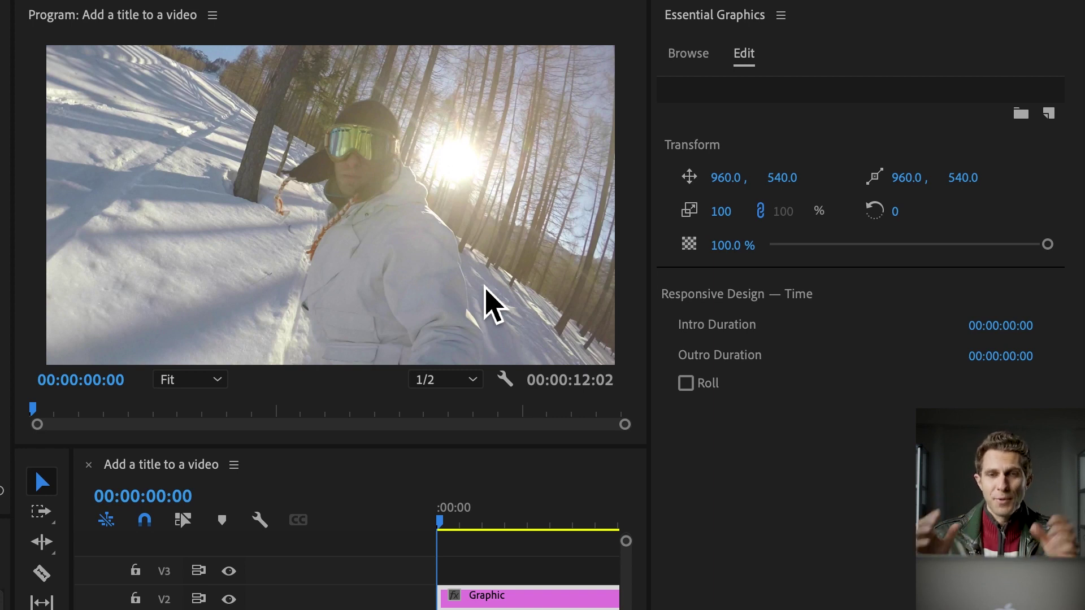
Drag a text box across most of the Program monitor and type placeholder text starting 'dadqwdqwd'.
{"action": "left_click", "coordinate": [896, 75]}
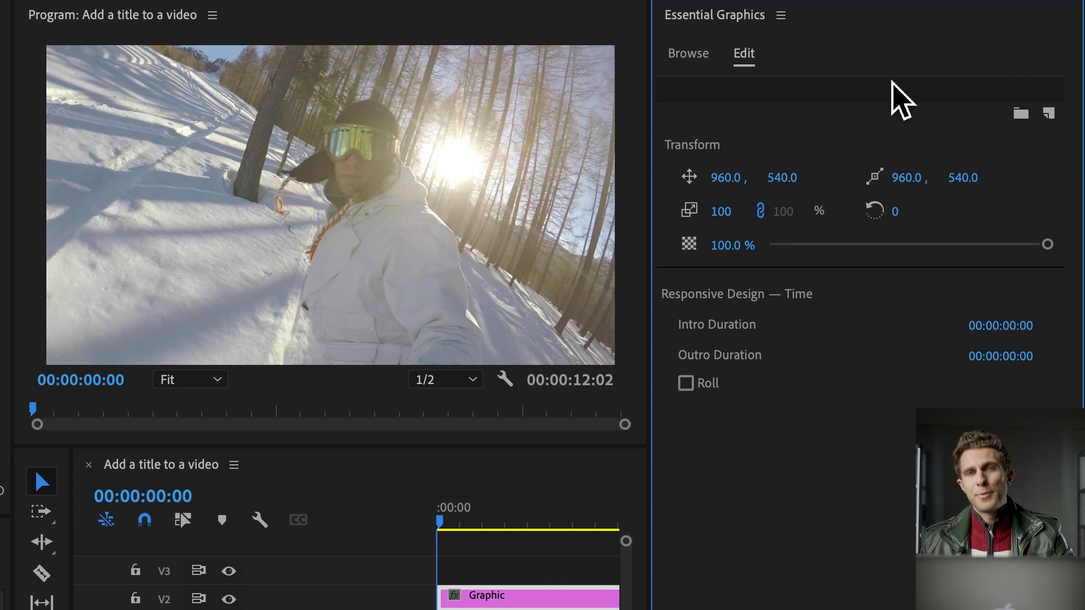
{"action": "key", "text": "t"}
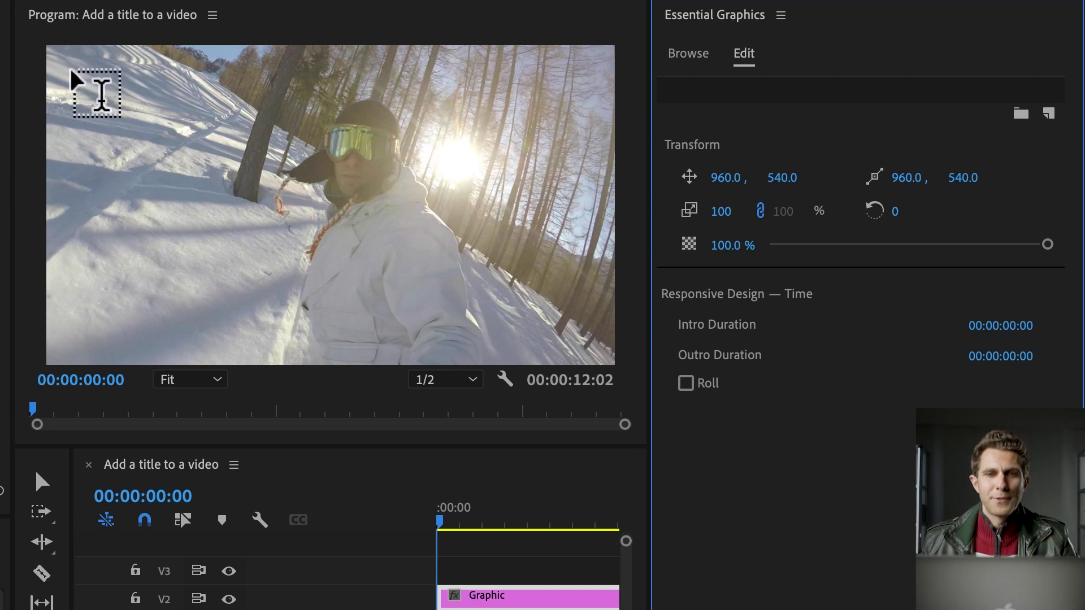
{"action": "left_click_drag", "start_coordinate": [70, 71], "coordinate": [600, 339]}
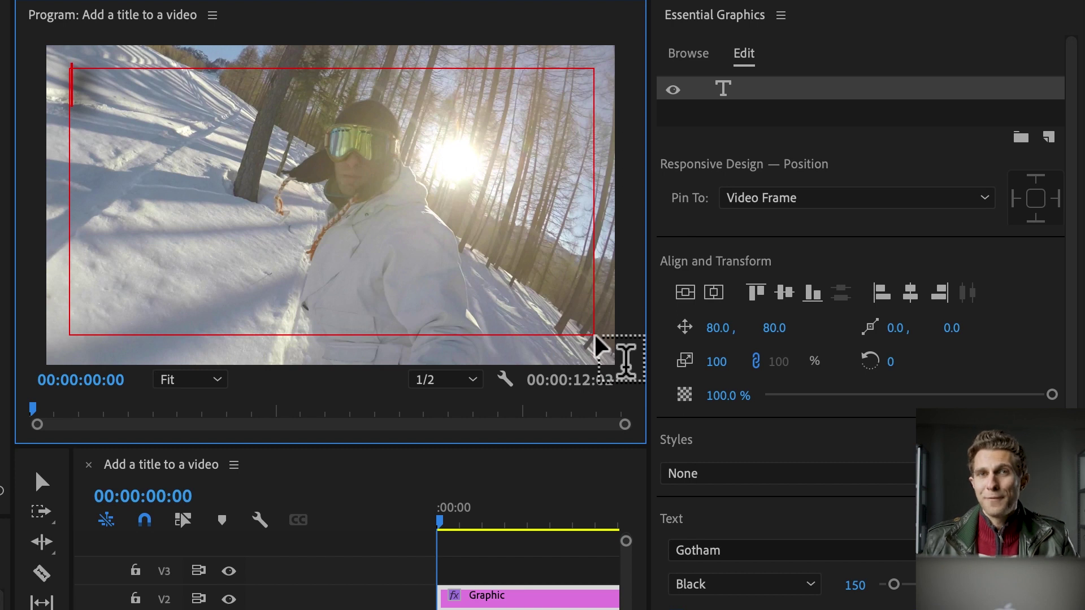
{"action": "type", "text": "dadqwdqwdqwdqfqfeqeqf"}
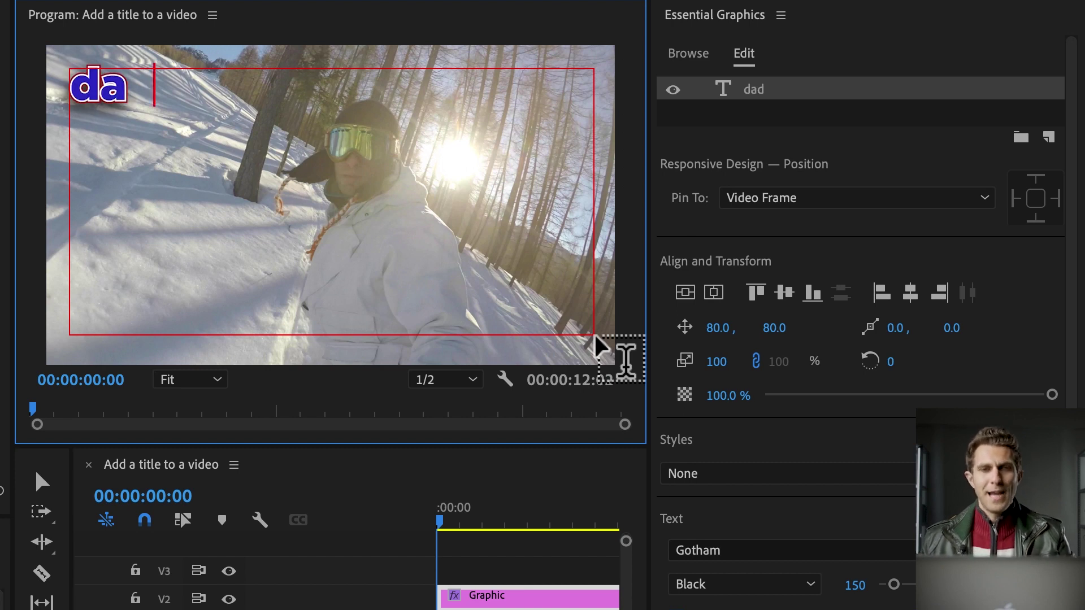
{"action": "type", "text": "qefeqfeqfefewfewfwefefwefewfewfwefewfwfwfwfewfwef"}
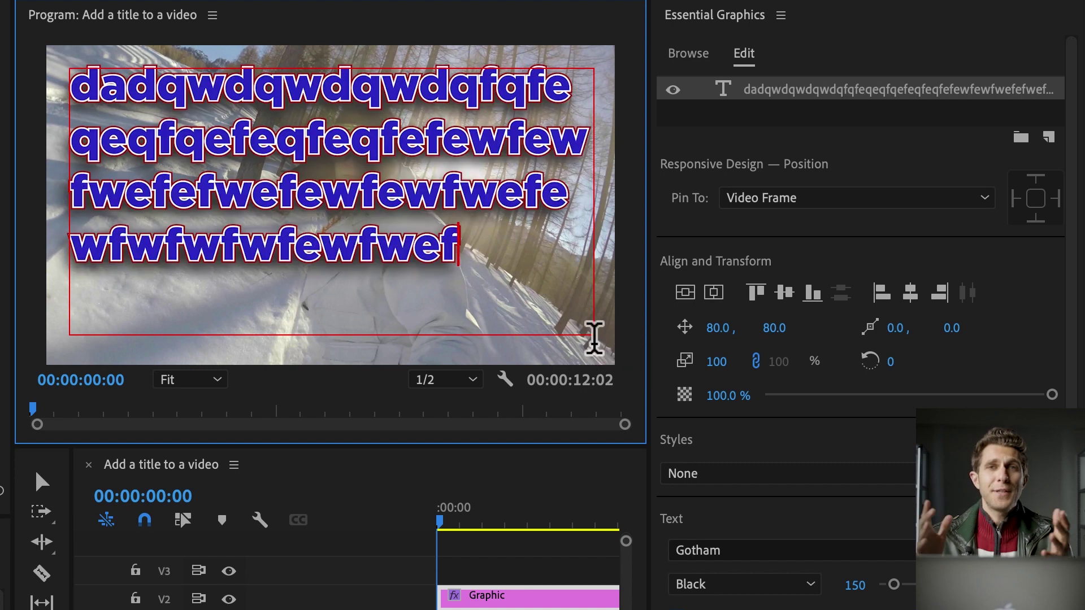